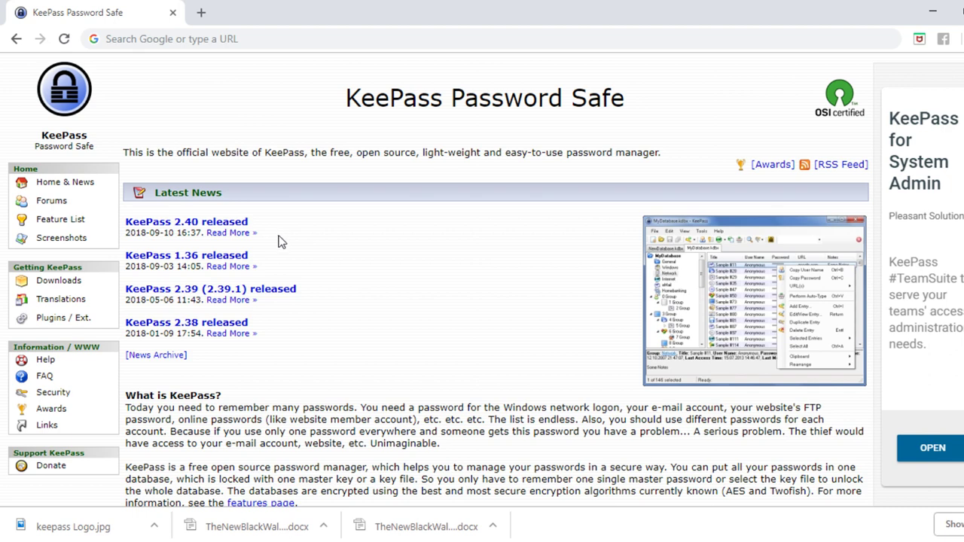
- Open the 'KeePass 2.40 released' news and follow its download link to the Downloads page
drag(255, 233, 126, 223)
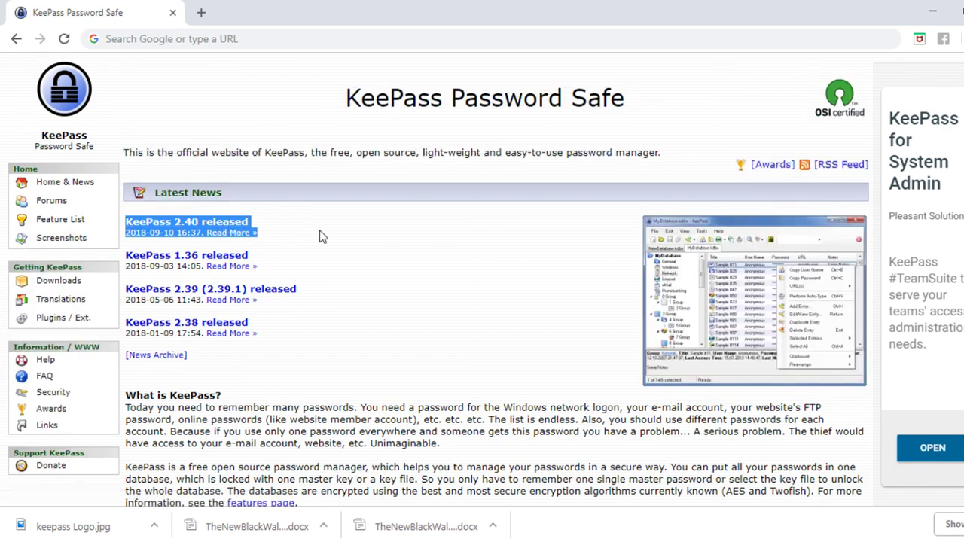
click(223, 227)
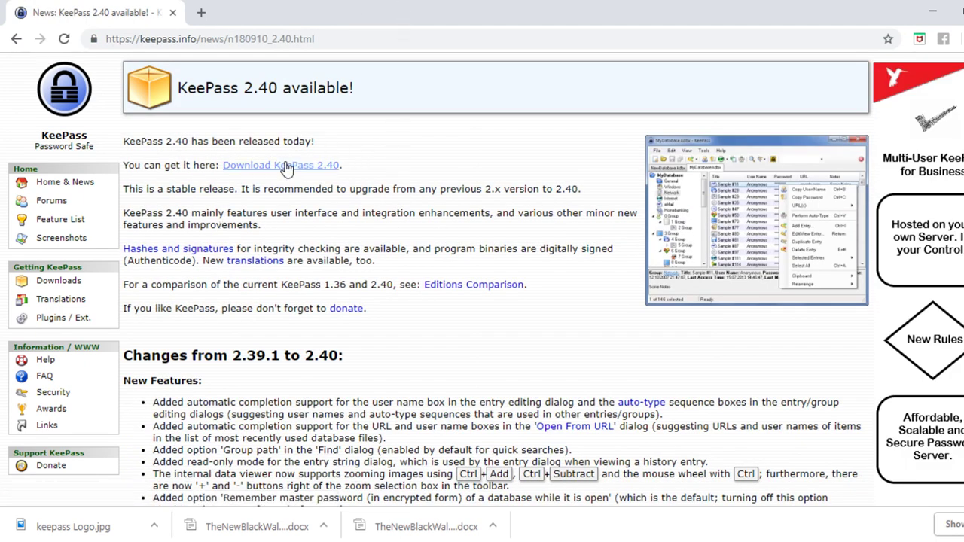
drag(355, 174, 127, 169)
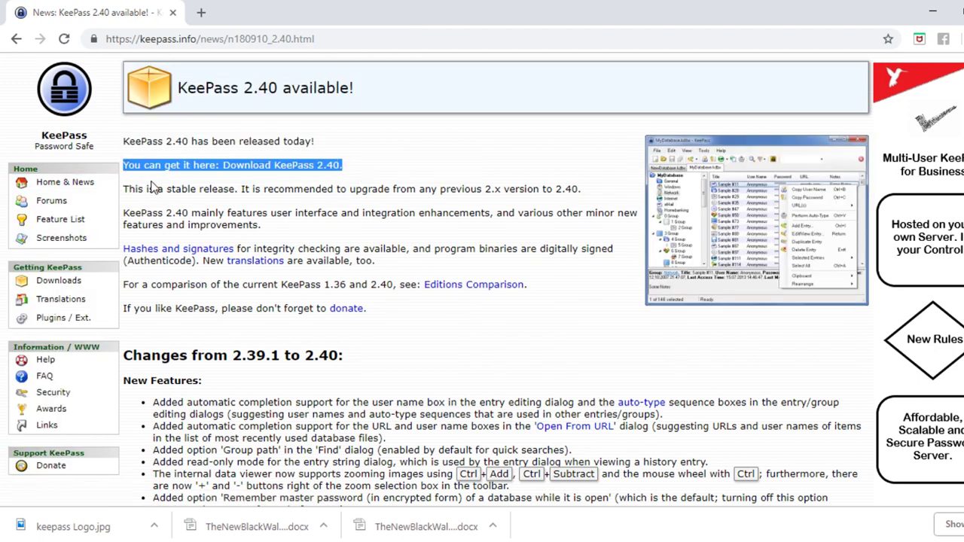
click(153, 182)
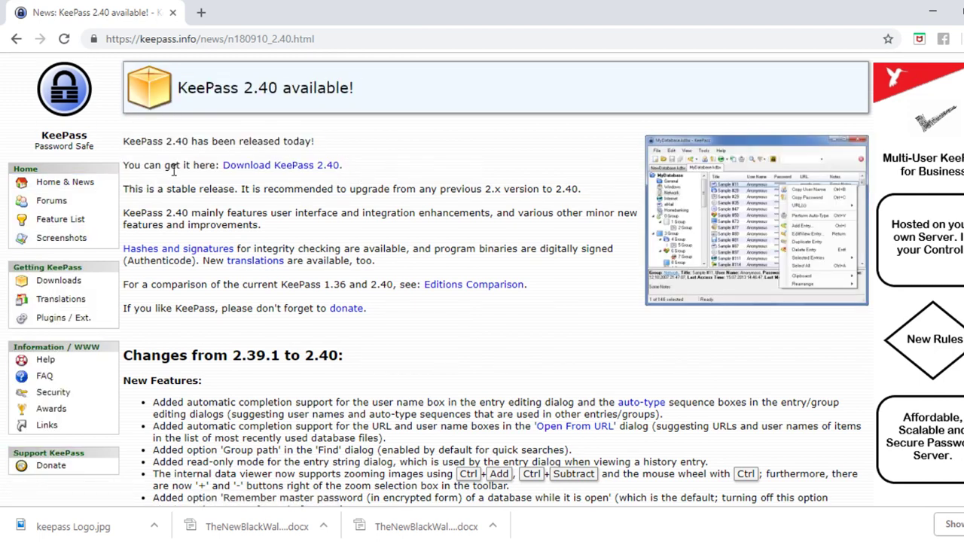
click(286, 167)
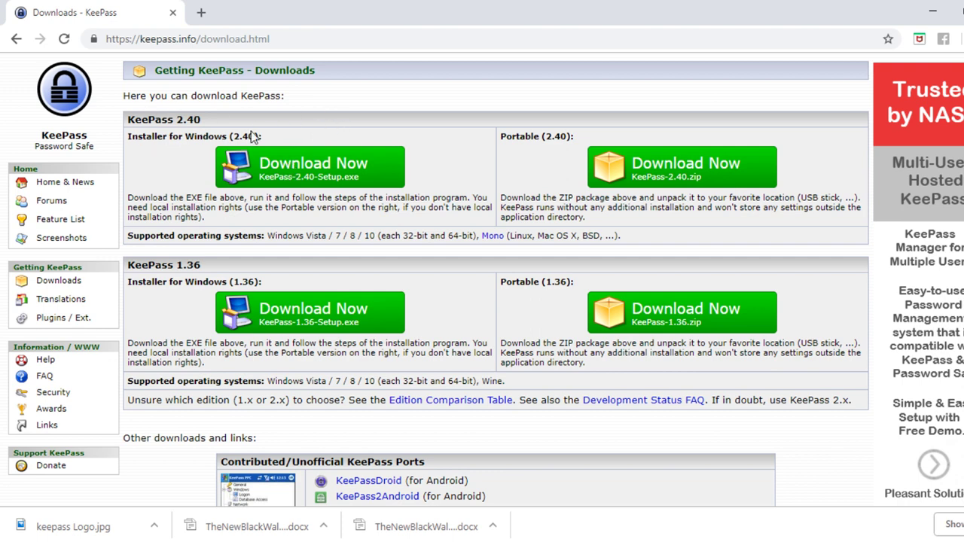
drag(274, 138, 129, 139)
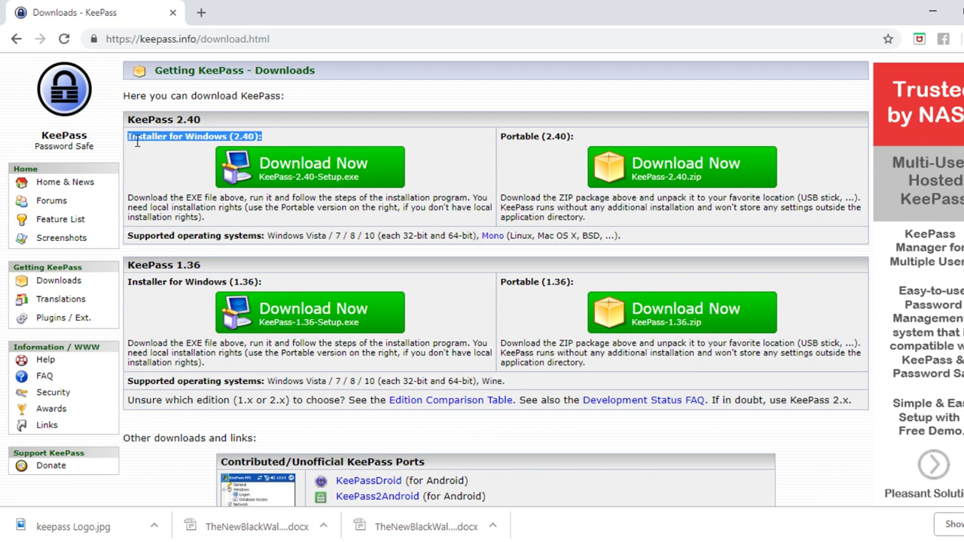
drag(582, 134, 499, 139)
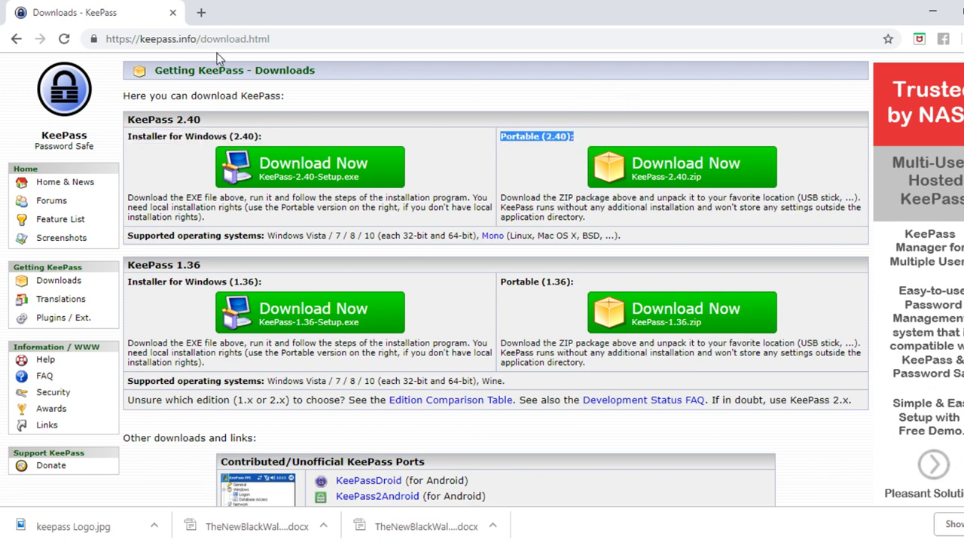
click(148, 171)
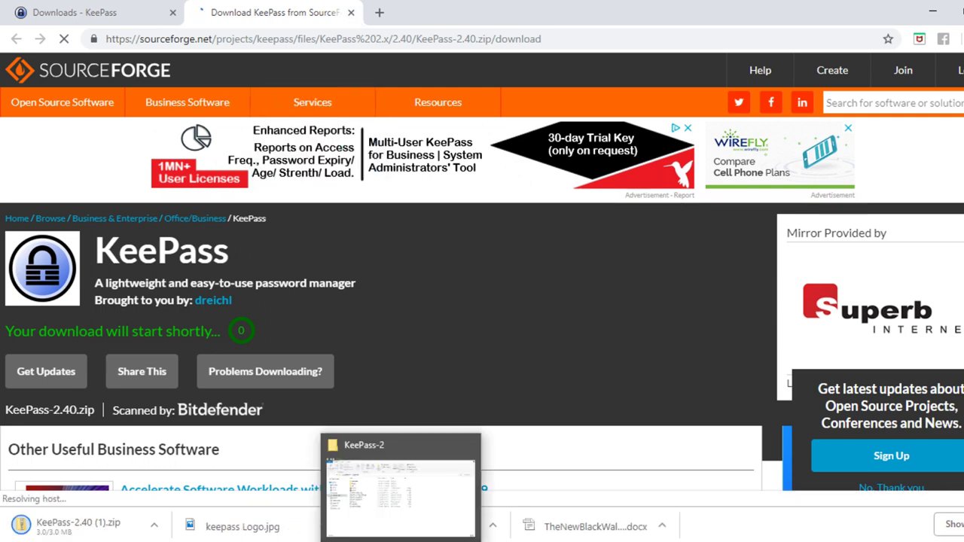
- Bring up the extracted KeePass-2 folder on SanDisk32 (E:) in File Explorer
click(367, 481)
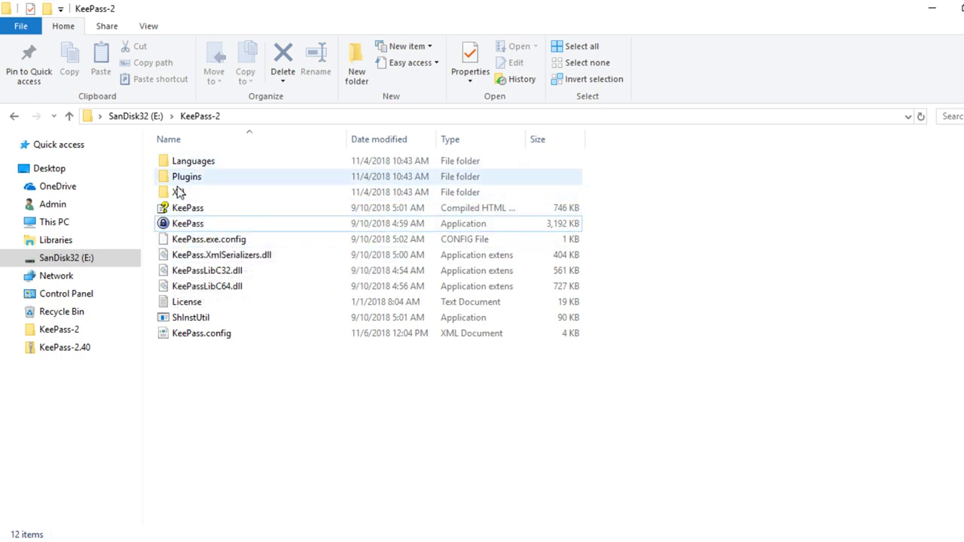
- Launch KeePass.exe from the KeePass-2 folder on SanDisk32 and start a new database
click(235, 225)
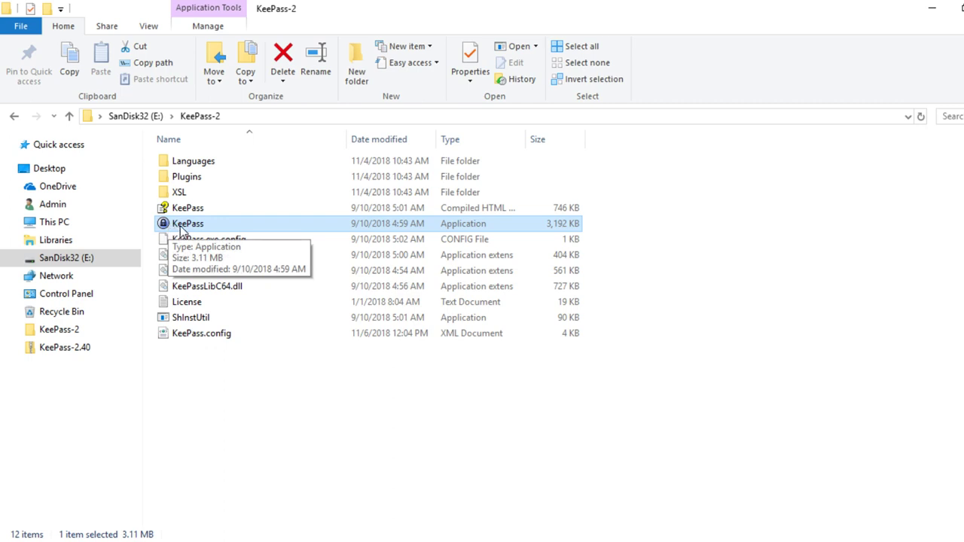
double_click(181, 226)
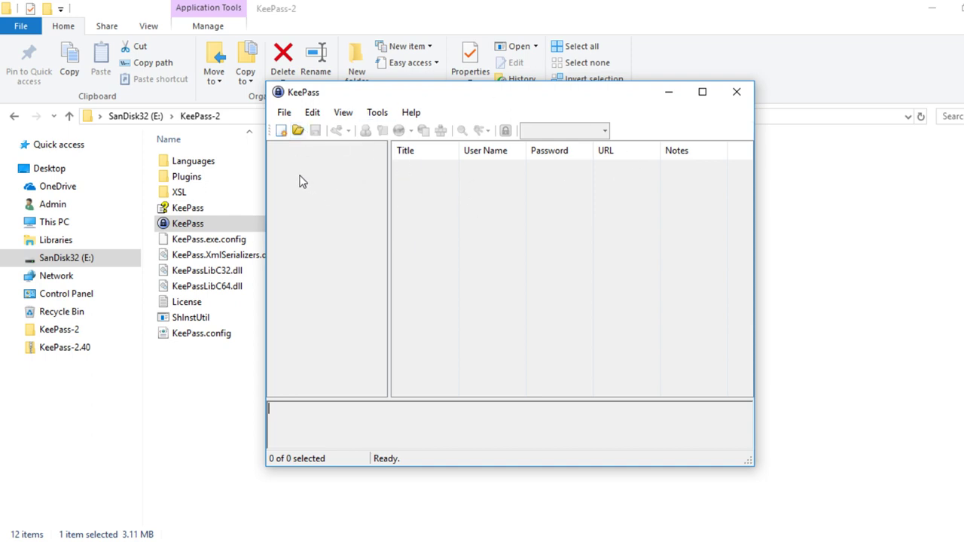
click(282, 134)
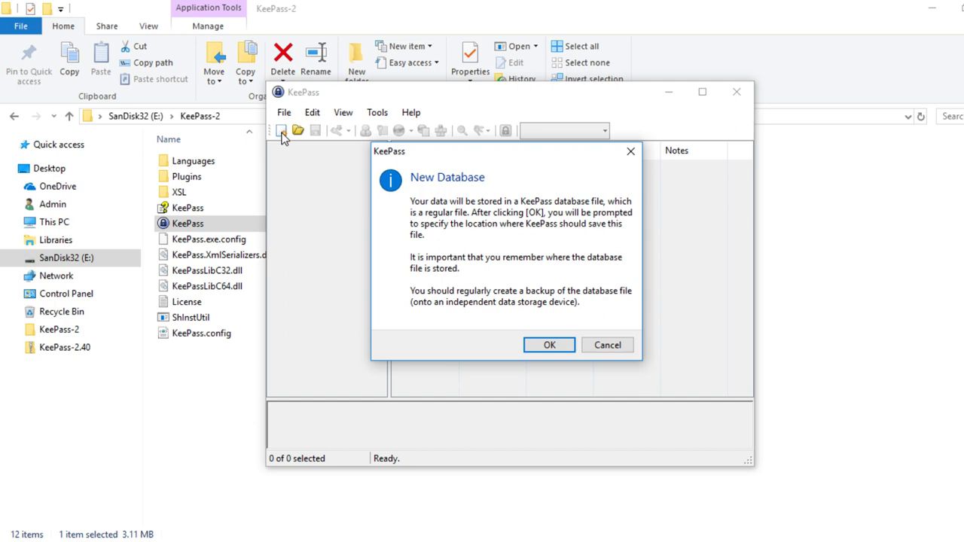
- Acknowledge the New Database notice to reach the save-location dialog
click(549, 345)
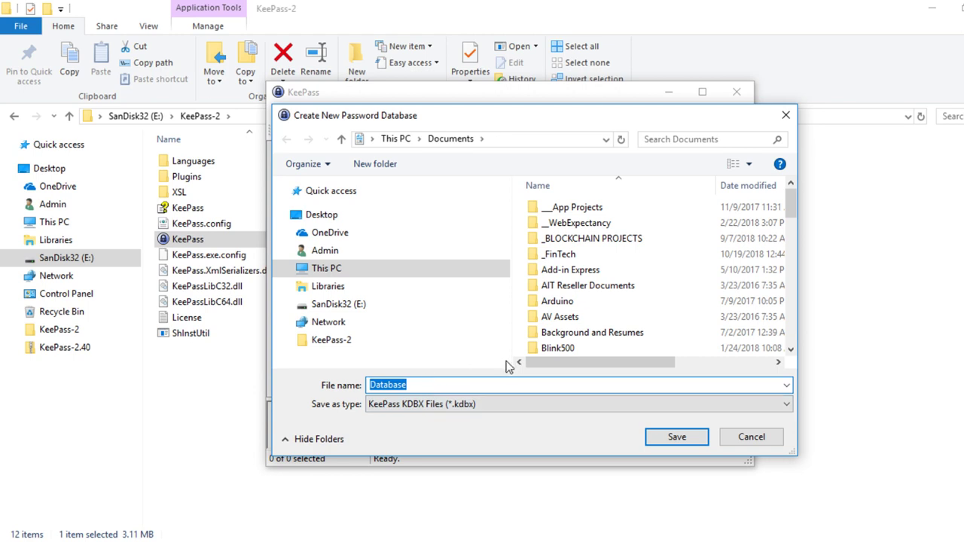
- Save the new database as Database.kdbx in E:\KeePass-2 on the SanDisk32 drive
scroll(651, 286, down, 2)
scroll(651, 285, up, 2)
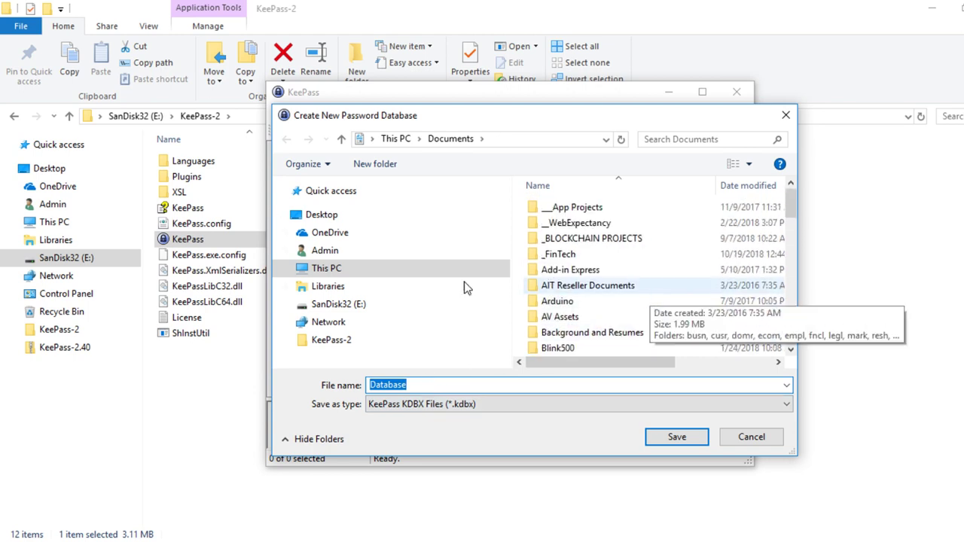
click(349, 308)
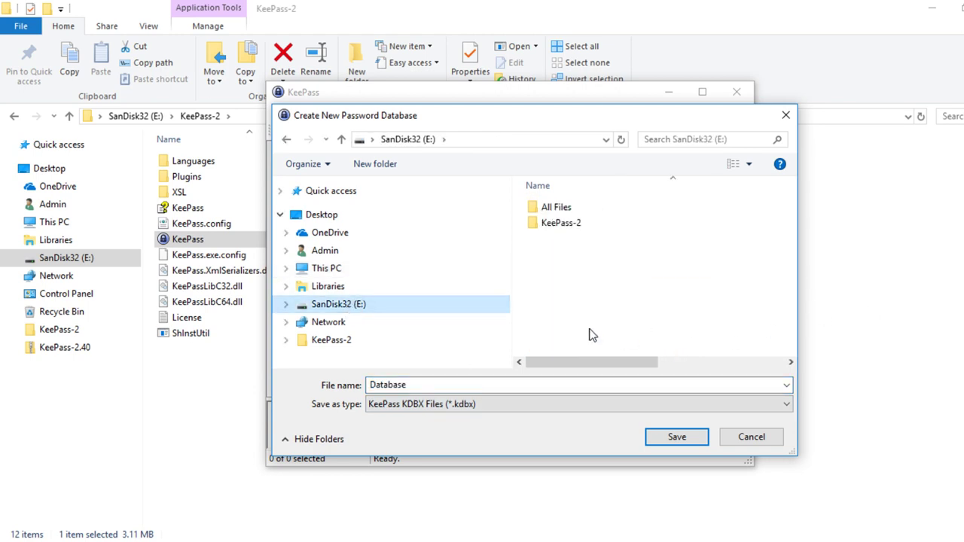
double_click(572, 226)
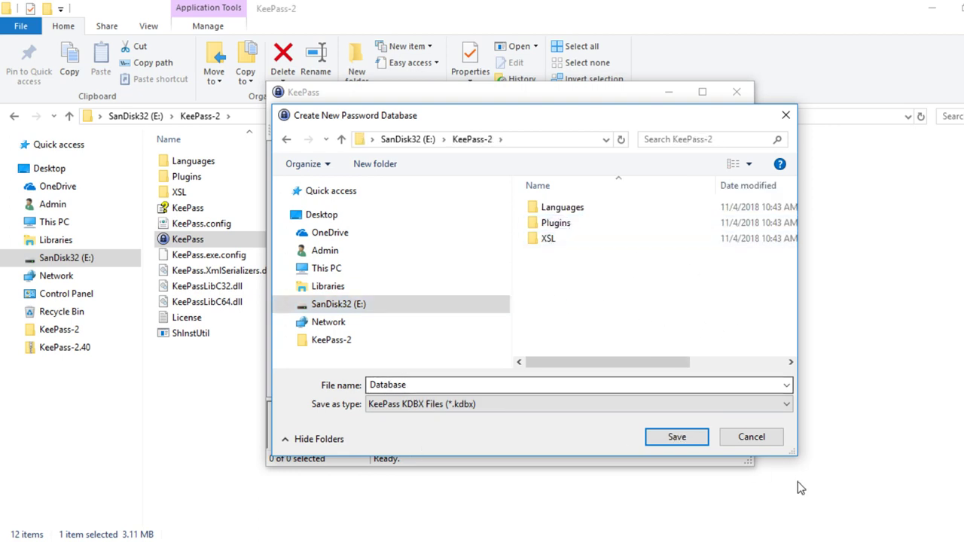
click(676, 439)
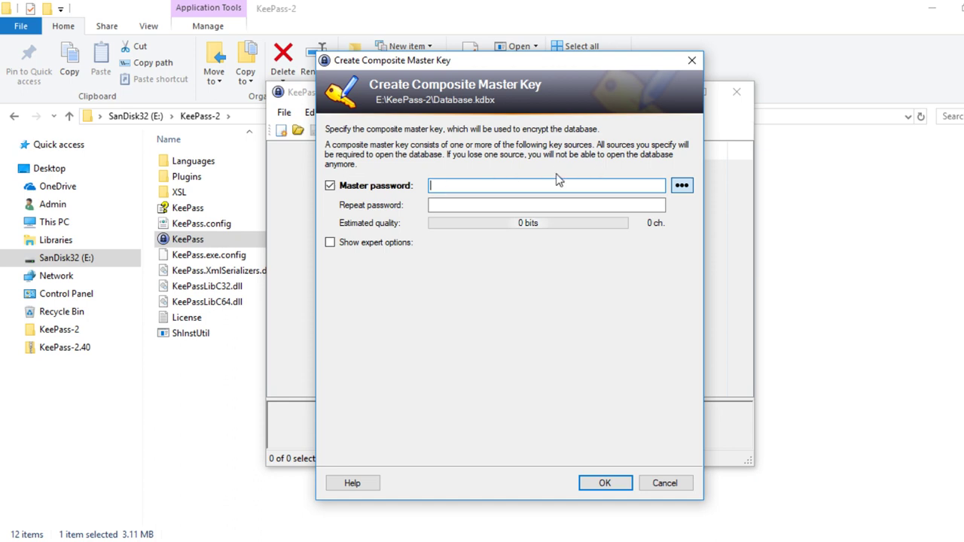
- Enter a 21-character master password, shown as plain text, and confirm it
click(682, 186)
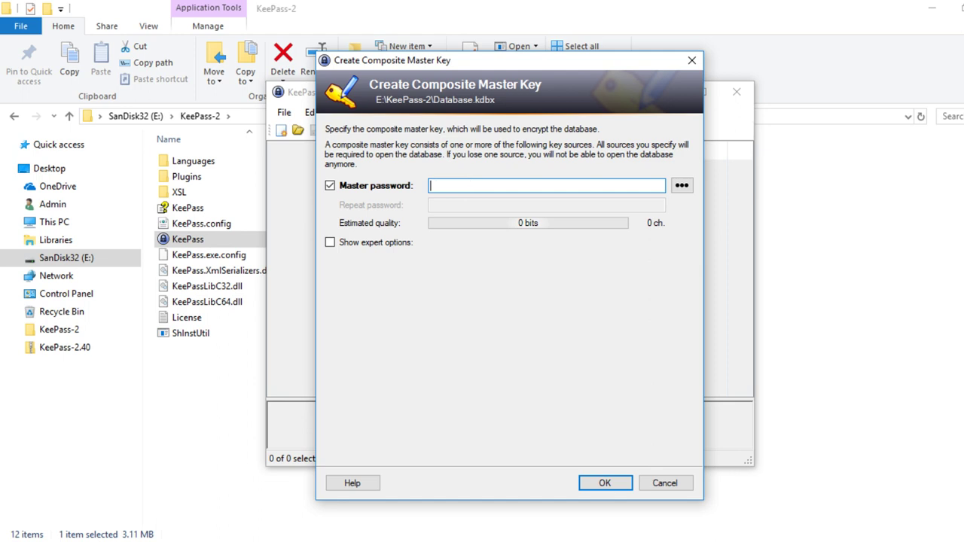
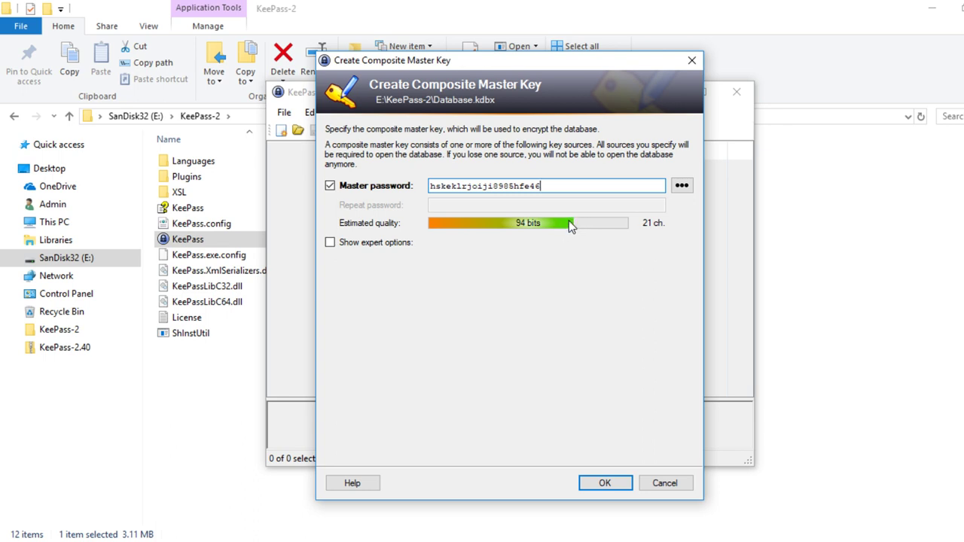
click(606, 485)
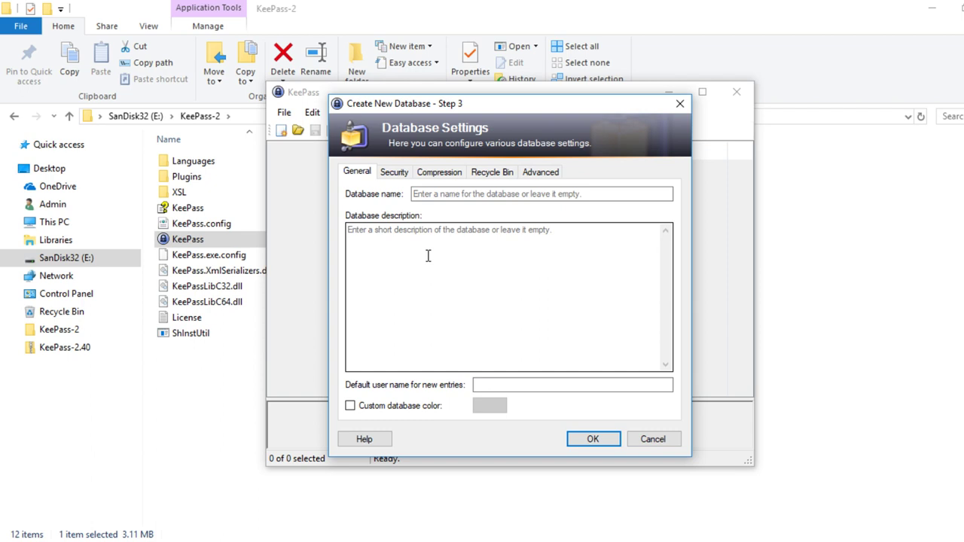
- Name the database 'Test Database' in Database Settings and confirm creation
click(429, 193)
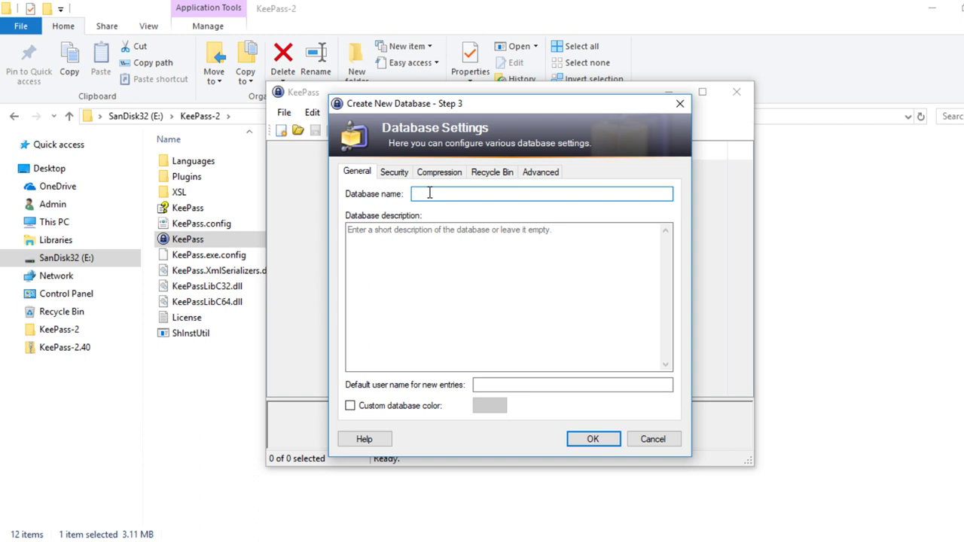
text(Test Database)
click(591, 440)
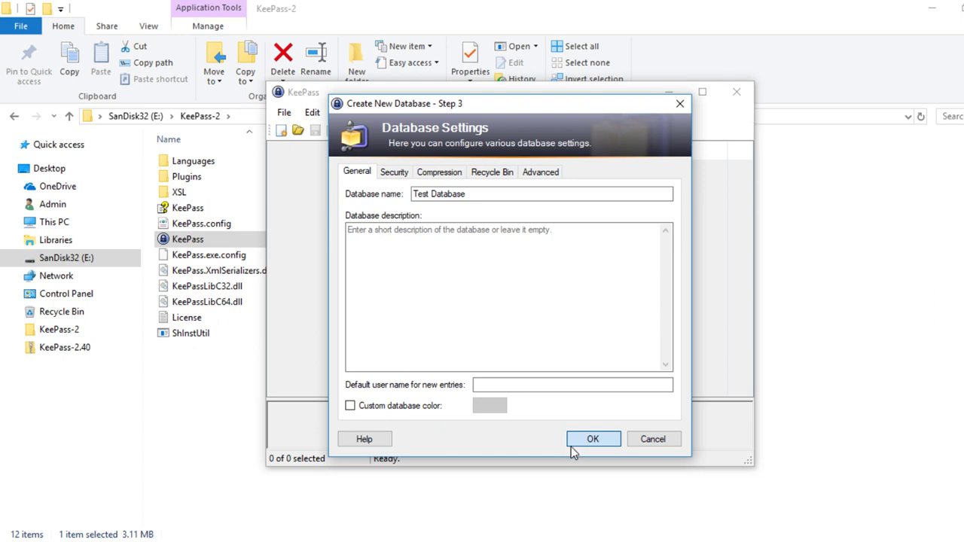
click(578, 442)
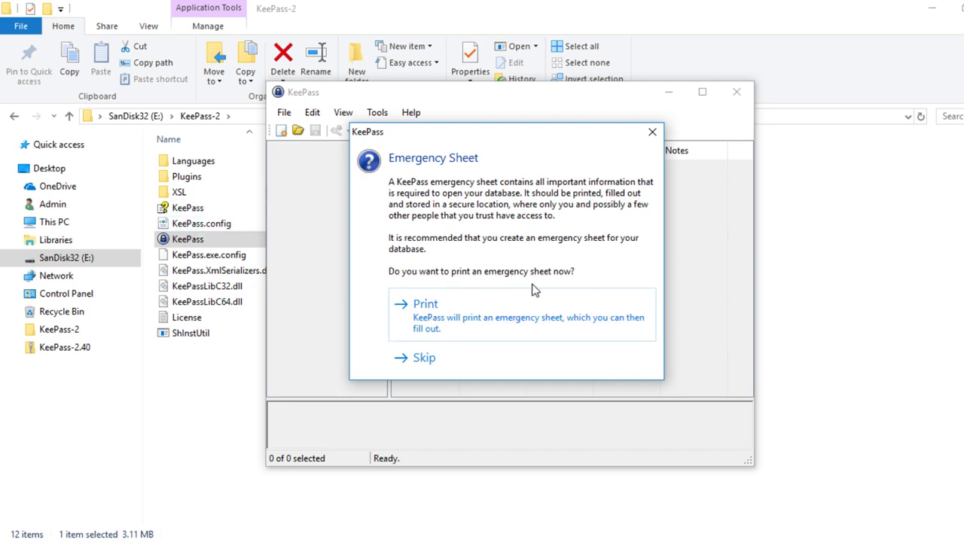
- Skip printing the emergency sheet to reach the new database window
click(424, 360)
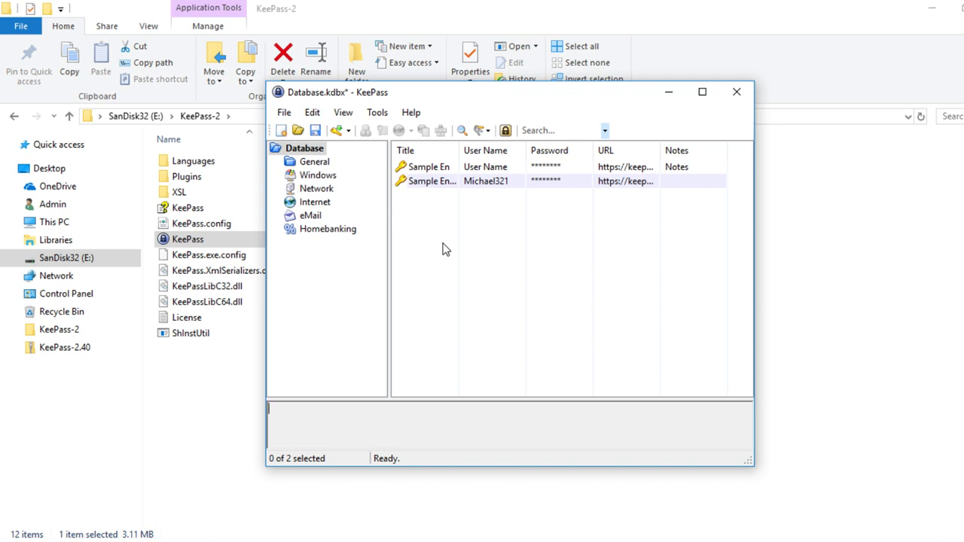
- Browse the General, Windows, Network, Internet, eMail and Homebanking groups twice, ending on General
click(315, 164)
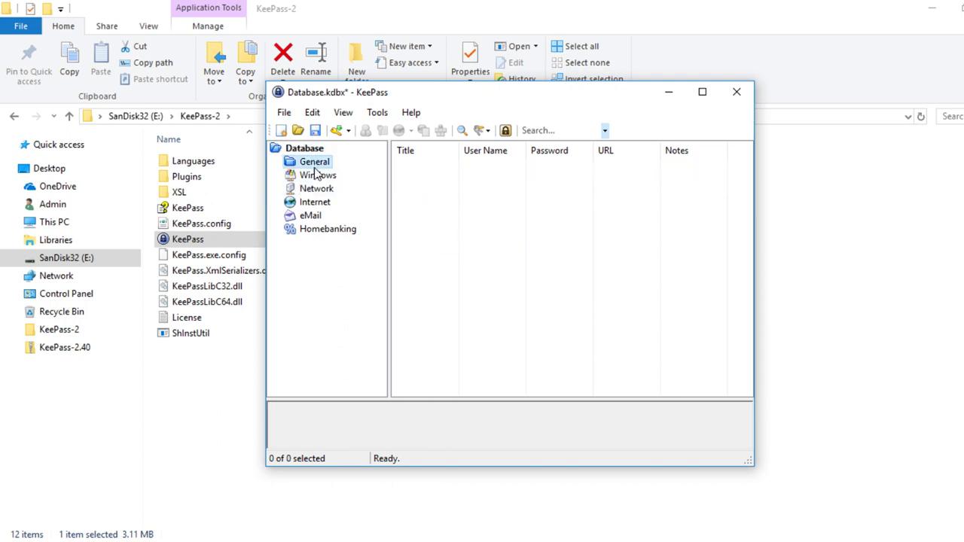
click(315, 174)
click(316, 188)
click(317, 202)
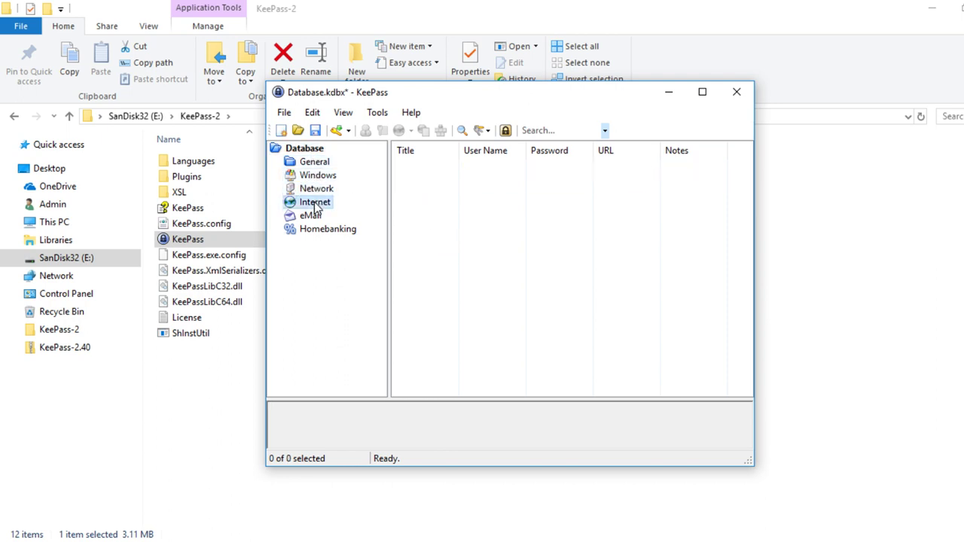
click(313, 216)
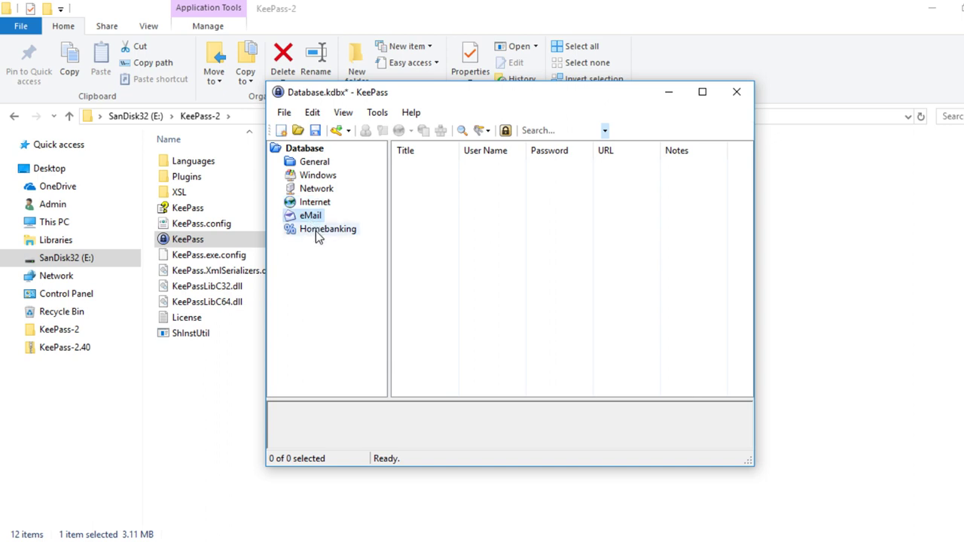
click(318, 233)
click(314, 164)
click(319, 177)
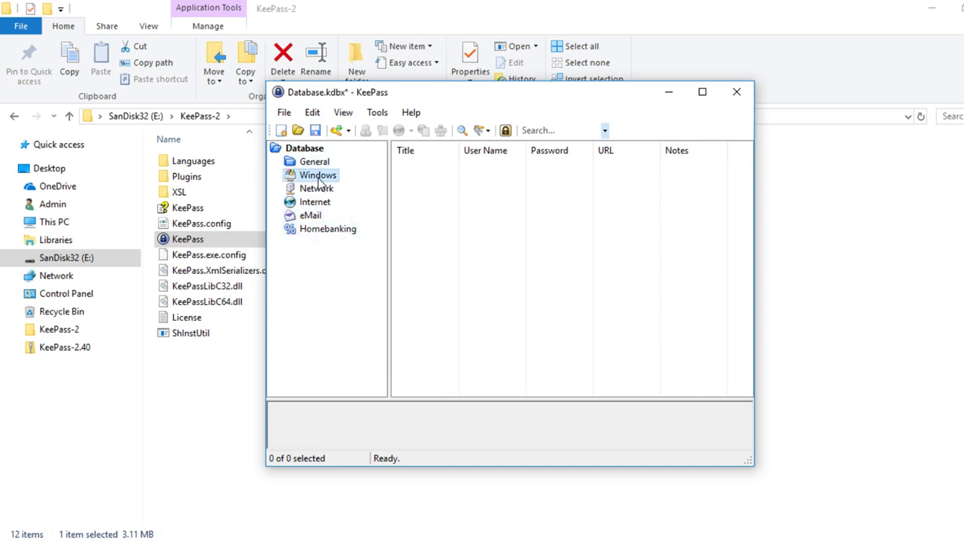
click(317, 189)
click(315, 202)
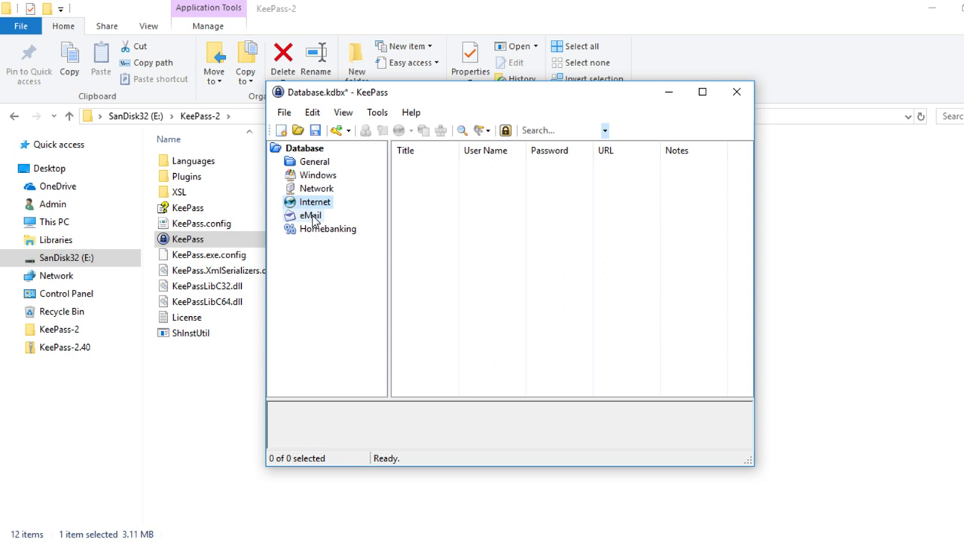
click(312, 217)
click(316, 231)
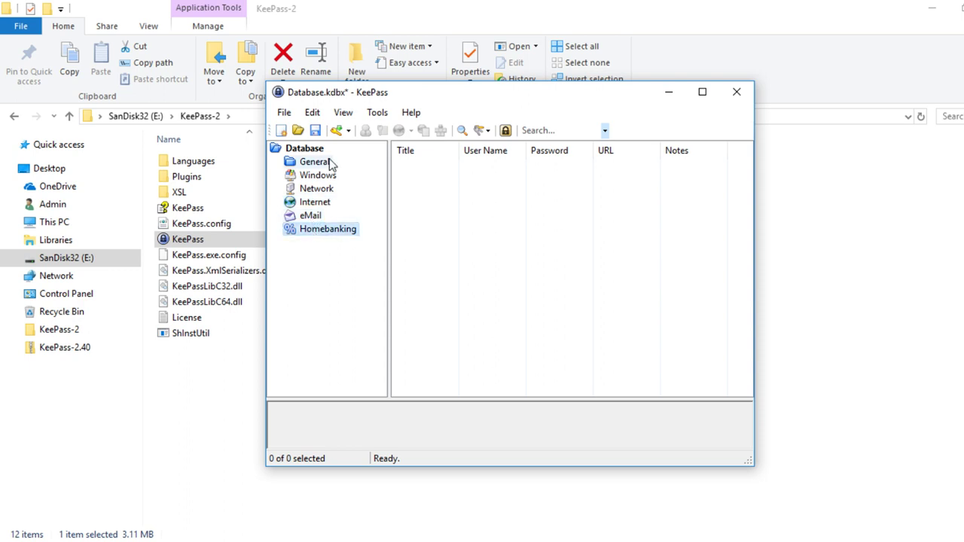
click(312, 164)
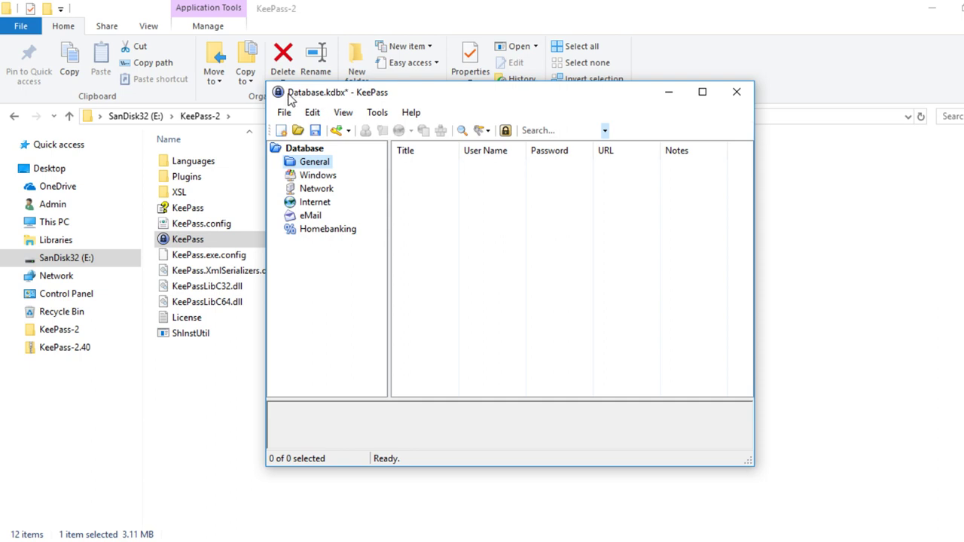
mouse_move(287, 96)
mouse_down()
mouse_move(335, 97)
mouse_move(282, 92)
mouse_up()
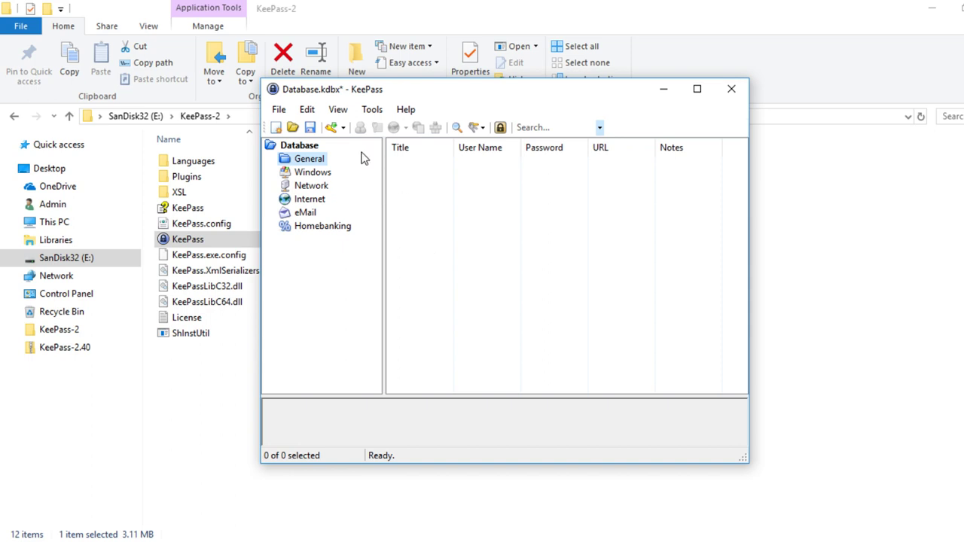
- Save Database.kdbx to the USB drive and show the root group's two sample entries
click(310, 128)
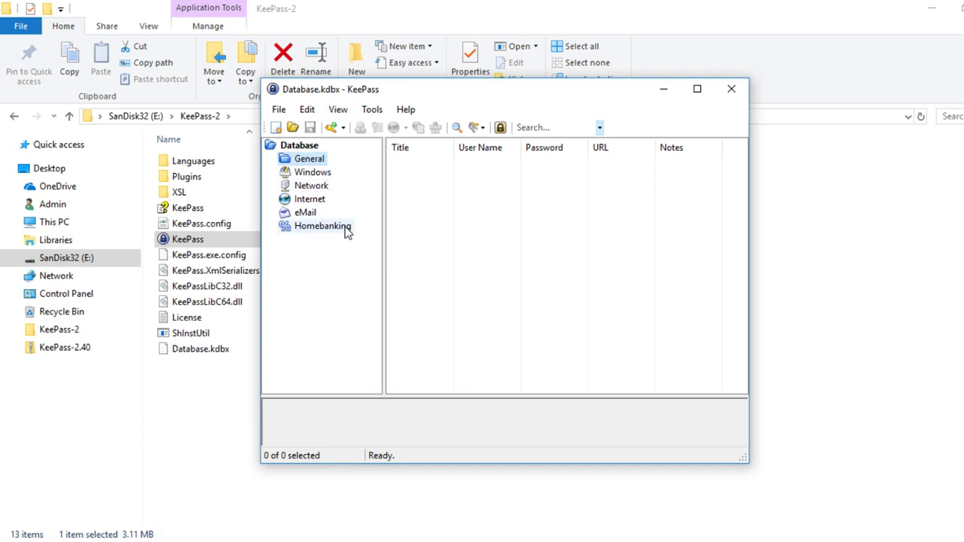
click(324, 144)
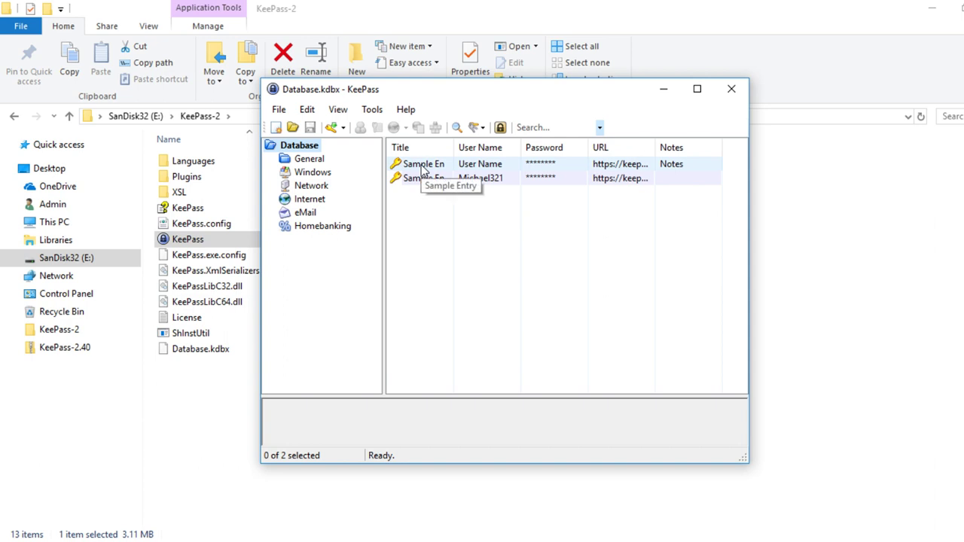
- Open Sample Entry for editing, show its password in plain text, and open the password generator
double_click(421, 166)
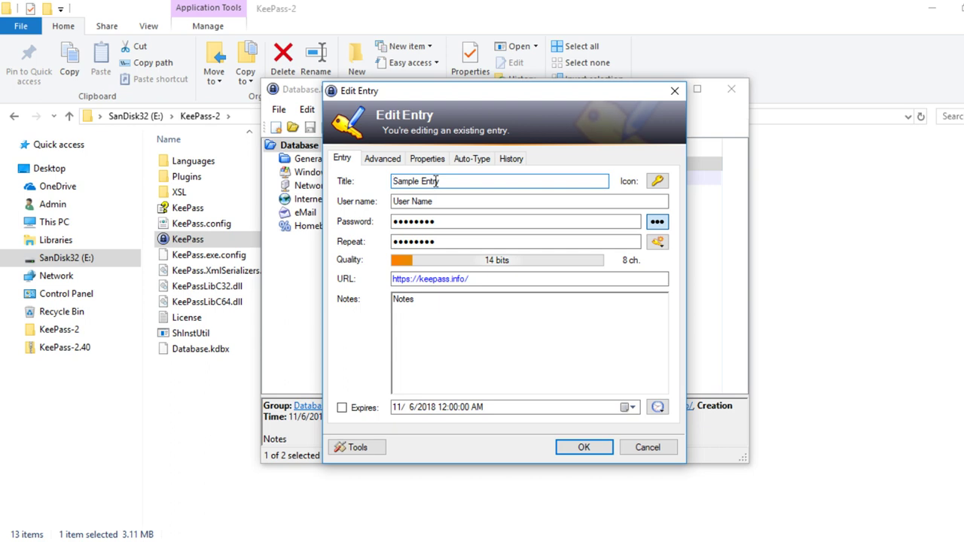
key(Tab)
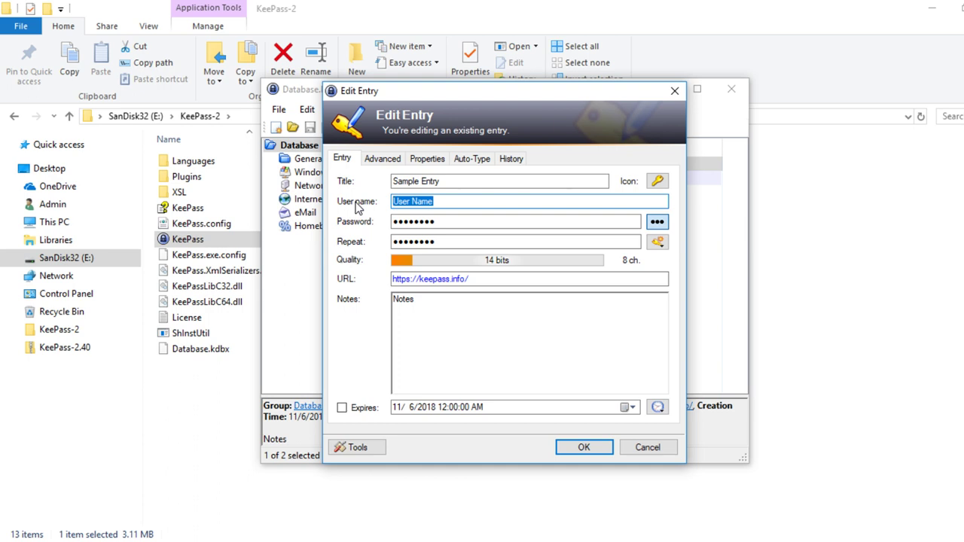
click(657, 222)
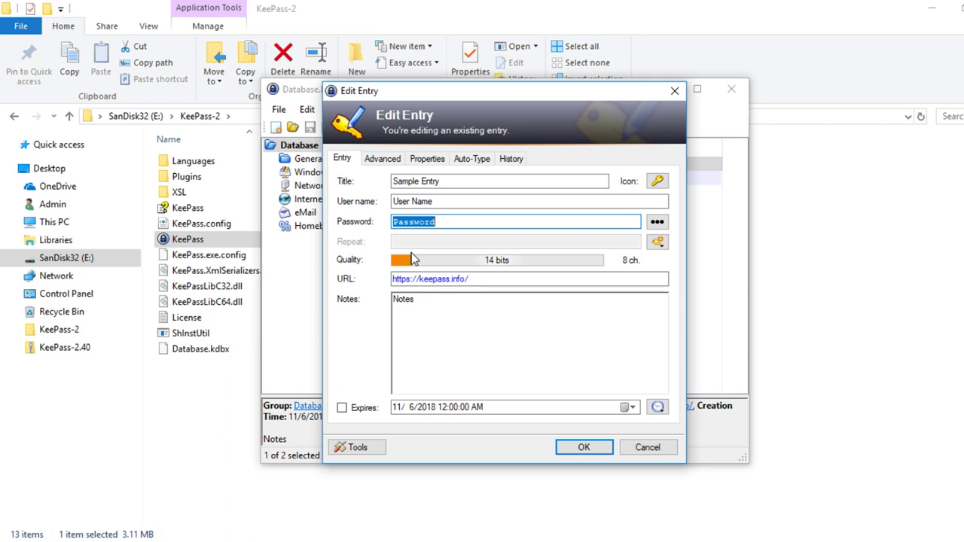
click(658, 244)
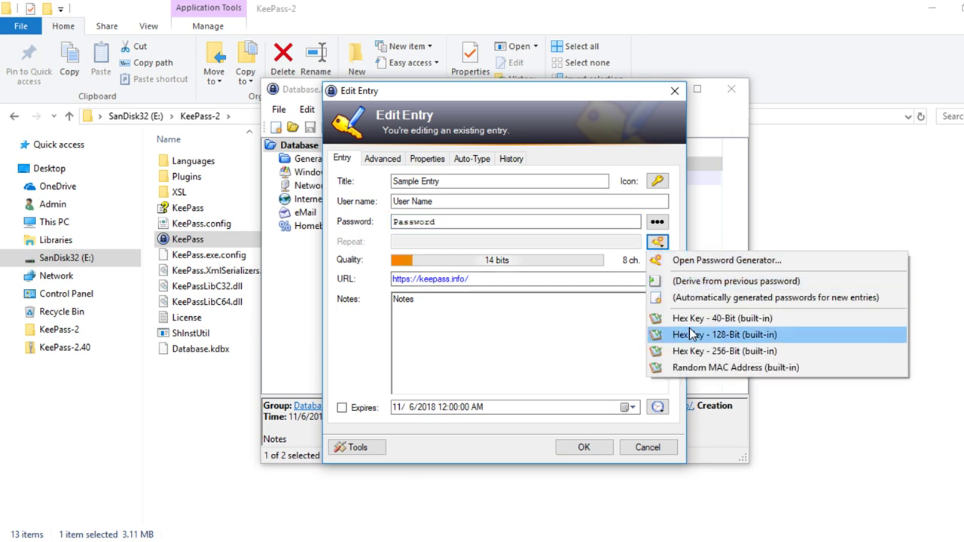
click(682, 264)
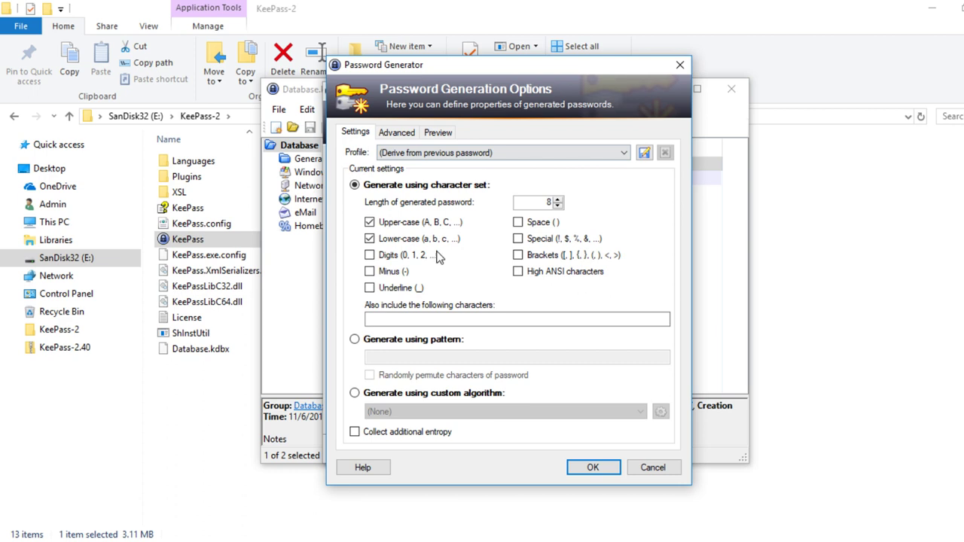
- Review the Password Generator settings, cancel it, and cancel the Sample Entry editor unchanged
click(595, 470)
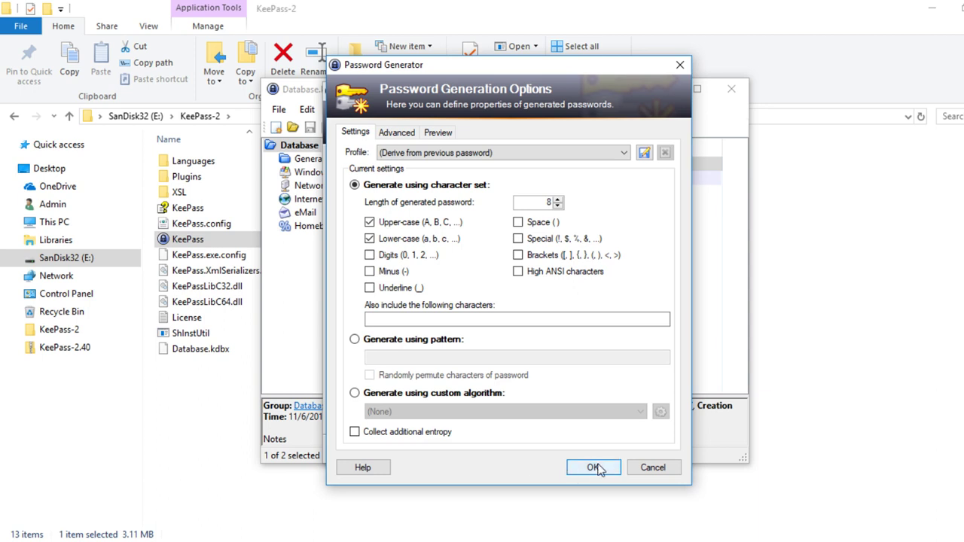
click(652, 469)
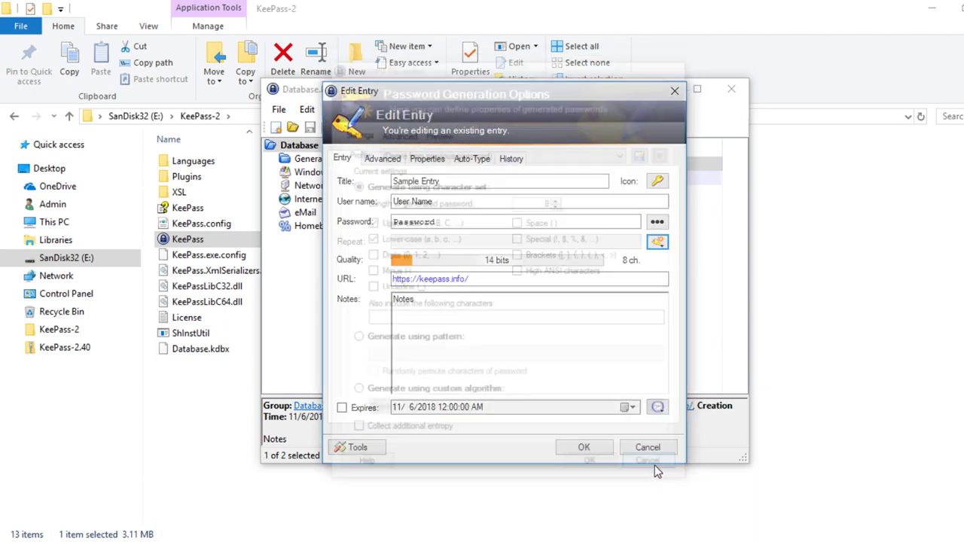
double_click(458, 218)
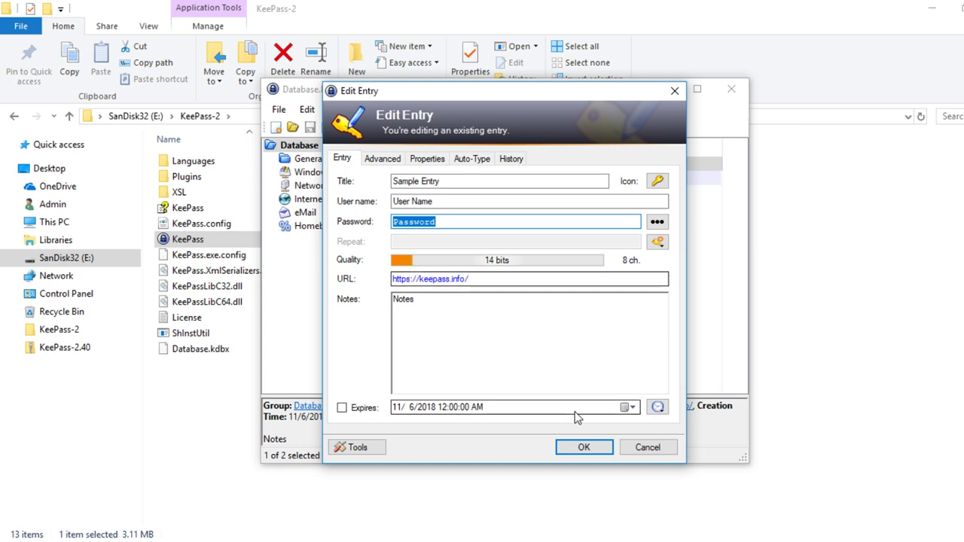
click(583, 449)
click(645, 448)
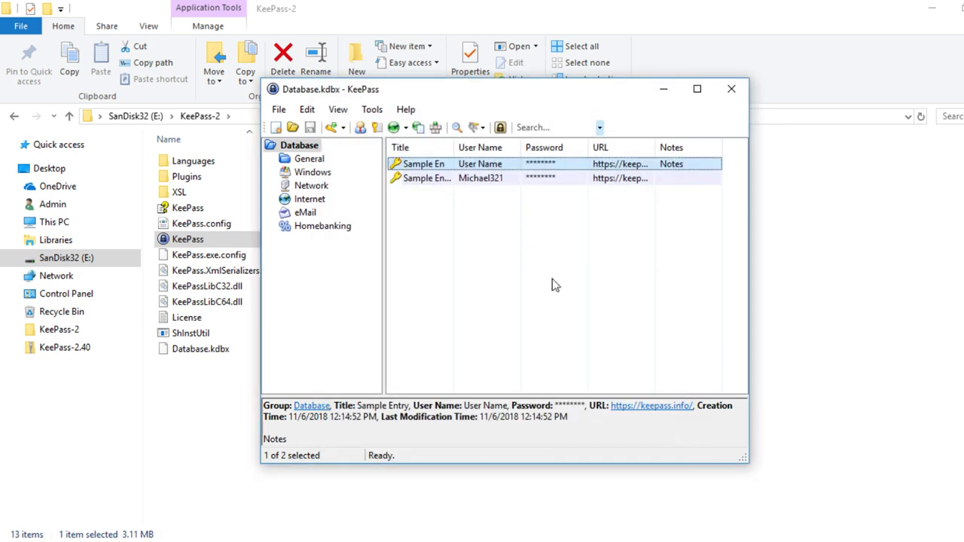
- Delete Sample Entry and Sample Entry #2, confirming each move to the Recycle Bin
right_click(430, 170)
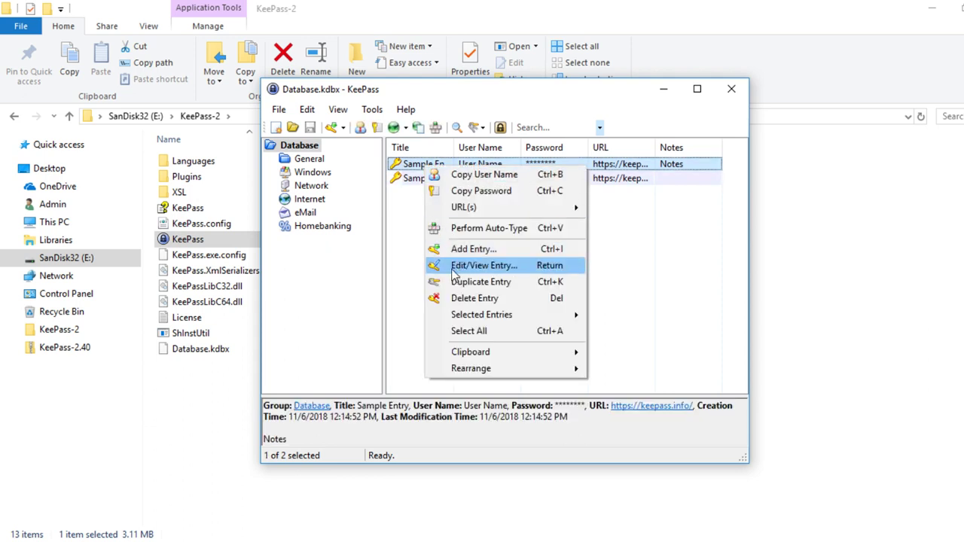
click(486, 301)
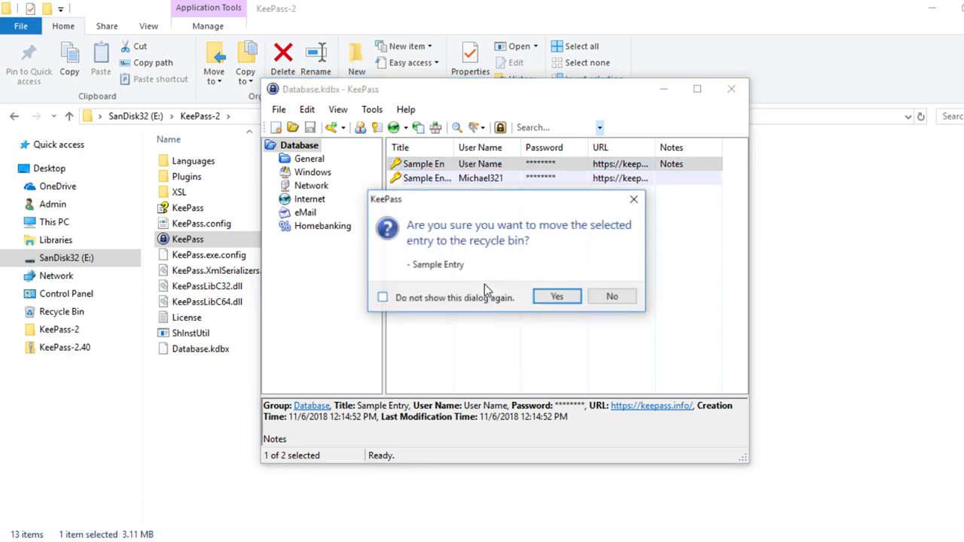
click(557, 298)
right_click(436, 167)
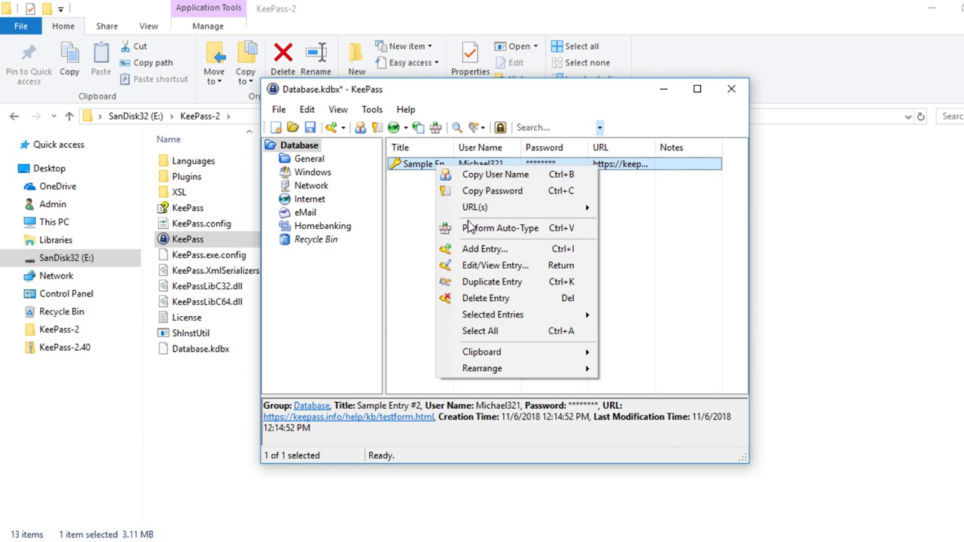
click(498, 302)
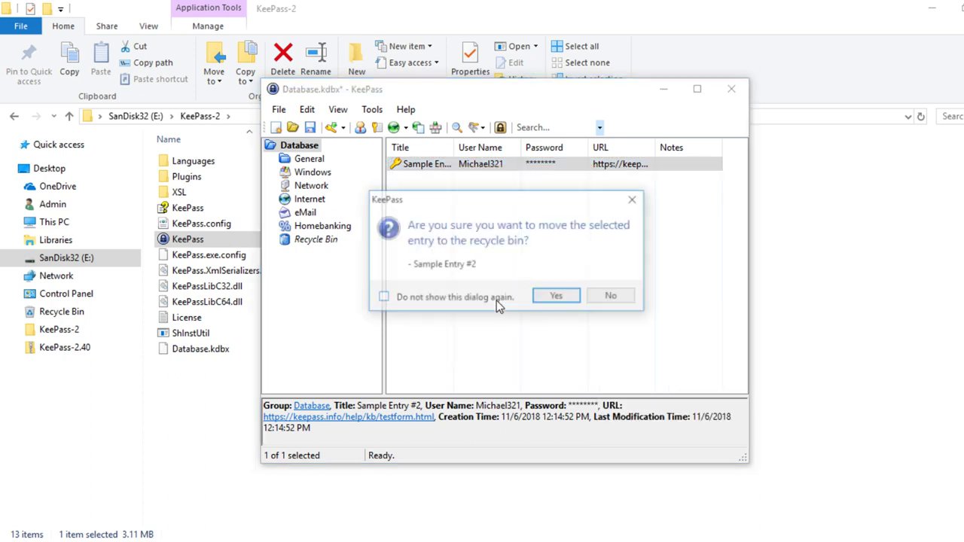
click(557, 298)
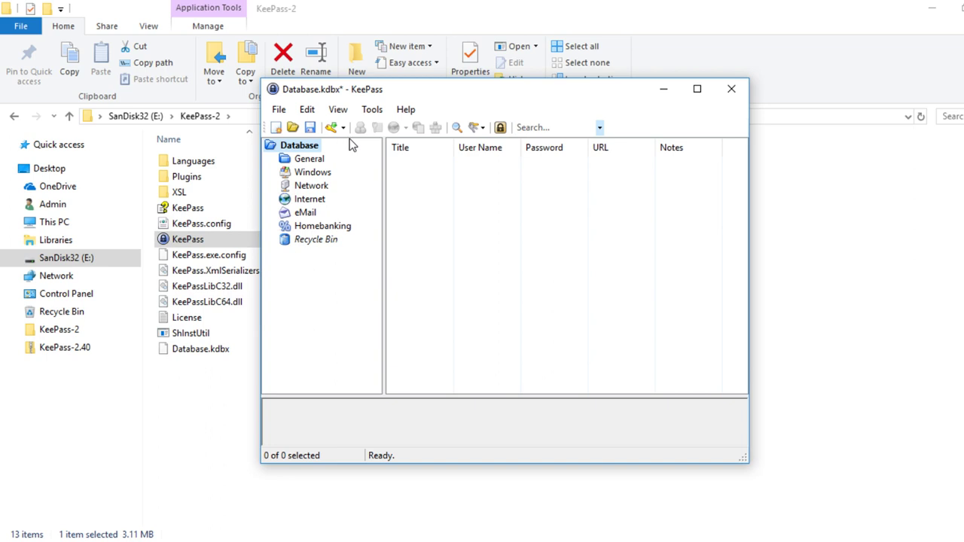
right_click(305, 149)
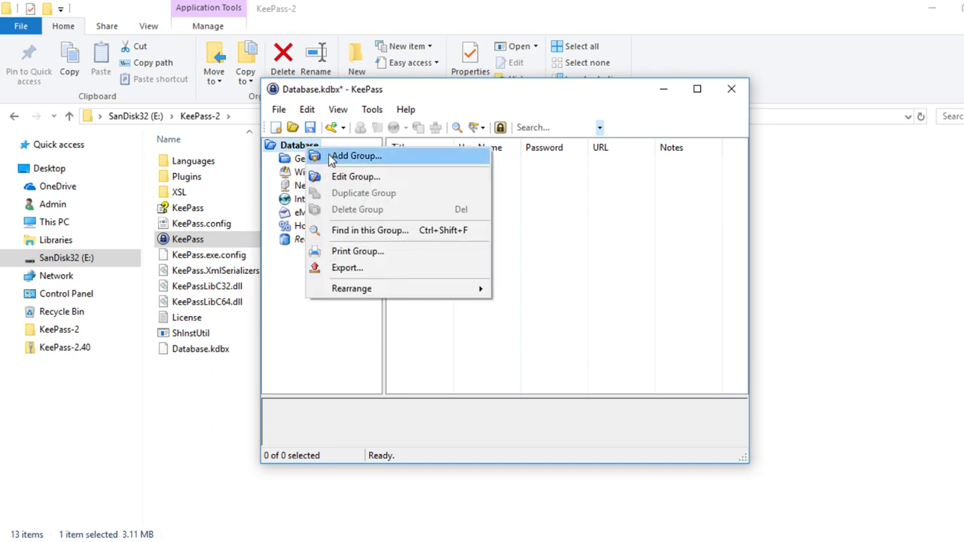
- Add a new group named Crypto under the root Database group
click(357, 161)
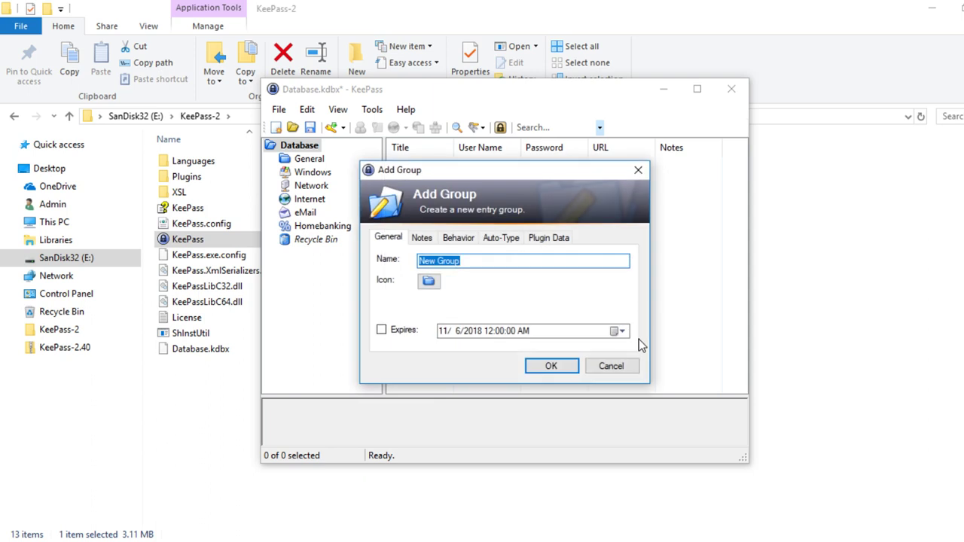
text(Crypto)
click(551, 368)
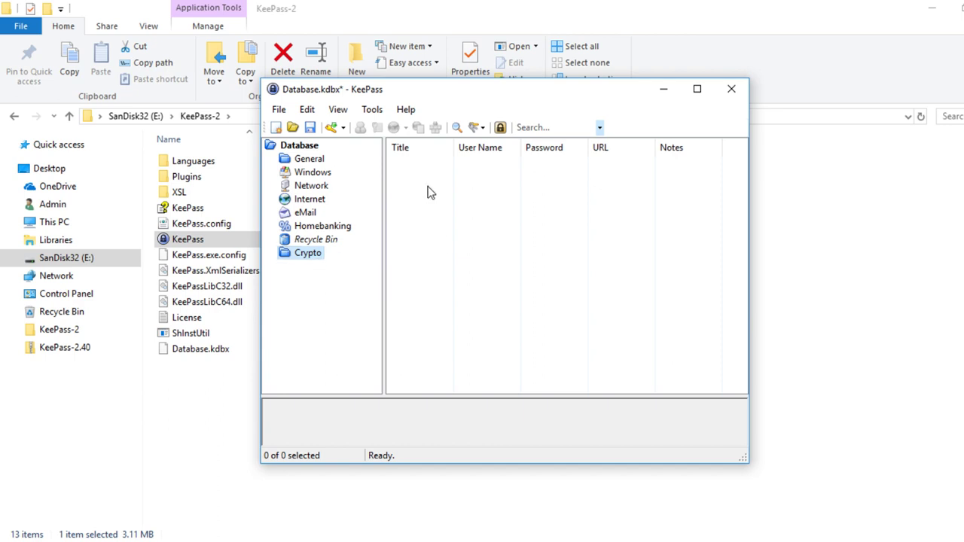
click(332, 129)
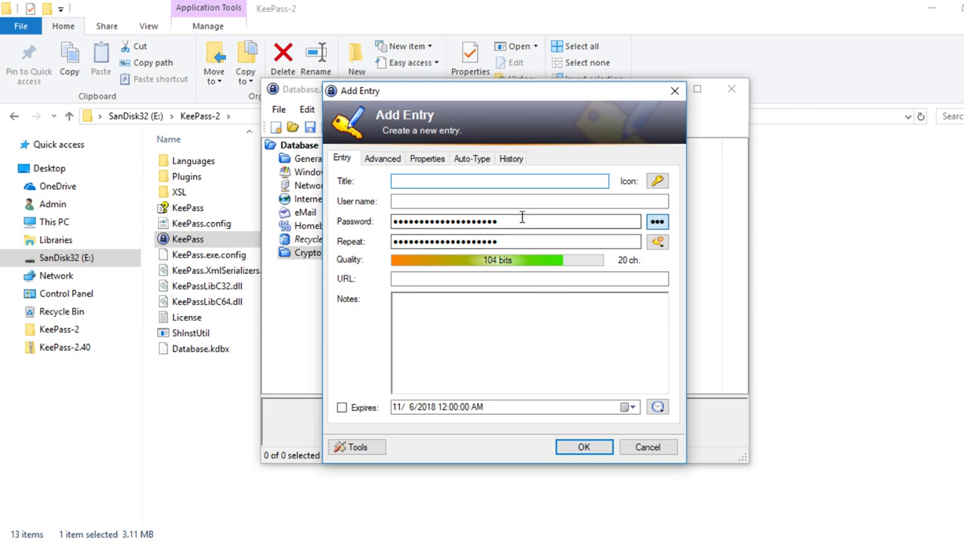
- Clear the auto-generated password from both the Password and Repeat fields
drag(520, 218, 337, 205)
key(Delete)
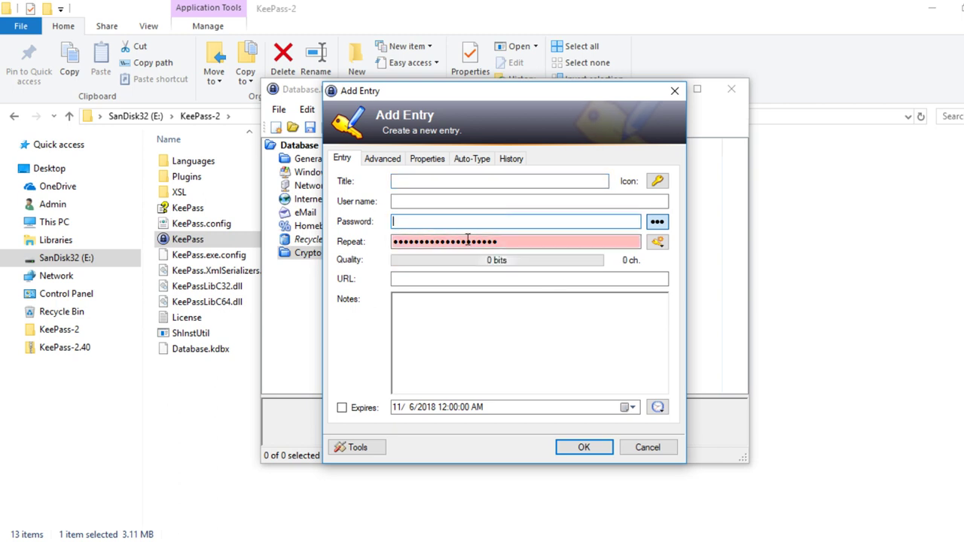
drag(467, 239, 387, 221)
key(Delete)
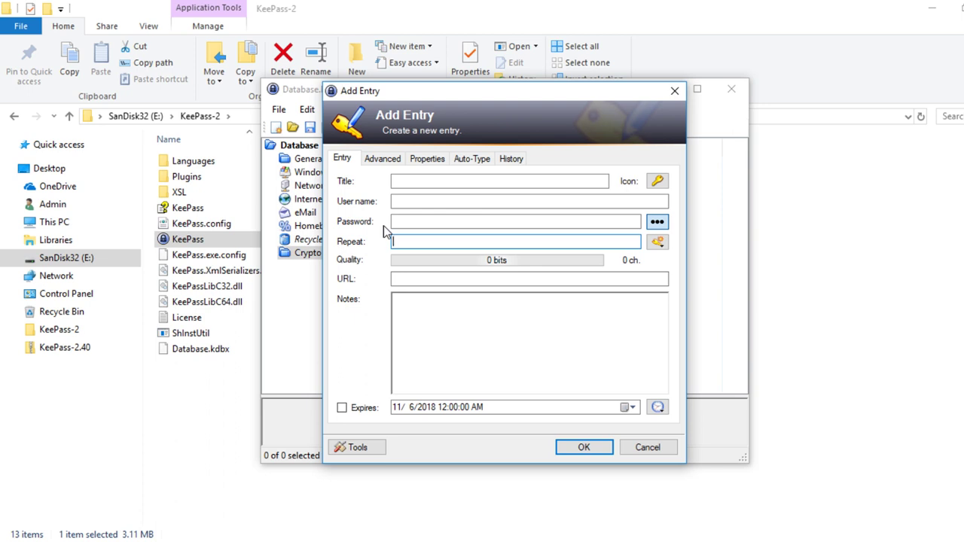
- Title the new entry 'Bitshares Account'
click(433, 181)
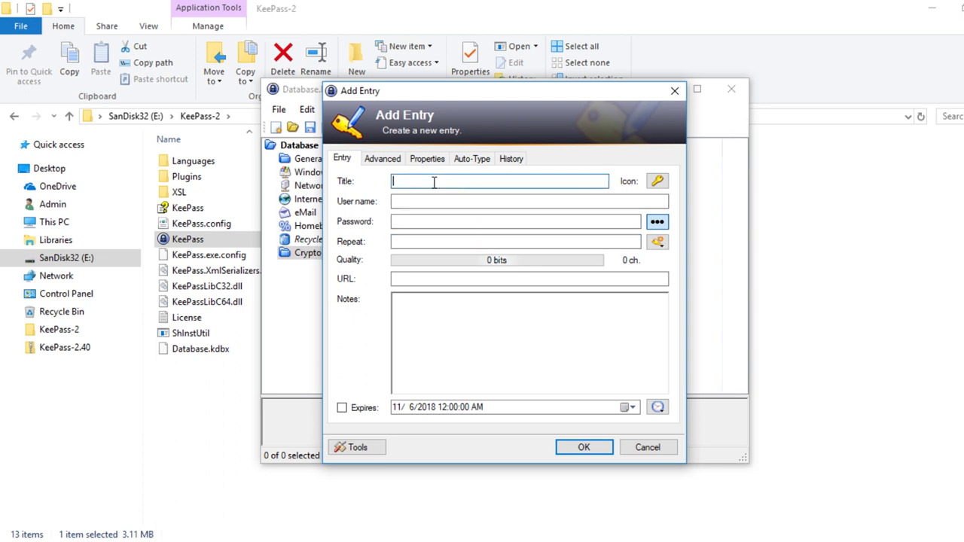
text(Bitshares Ac)
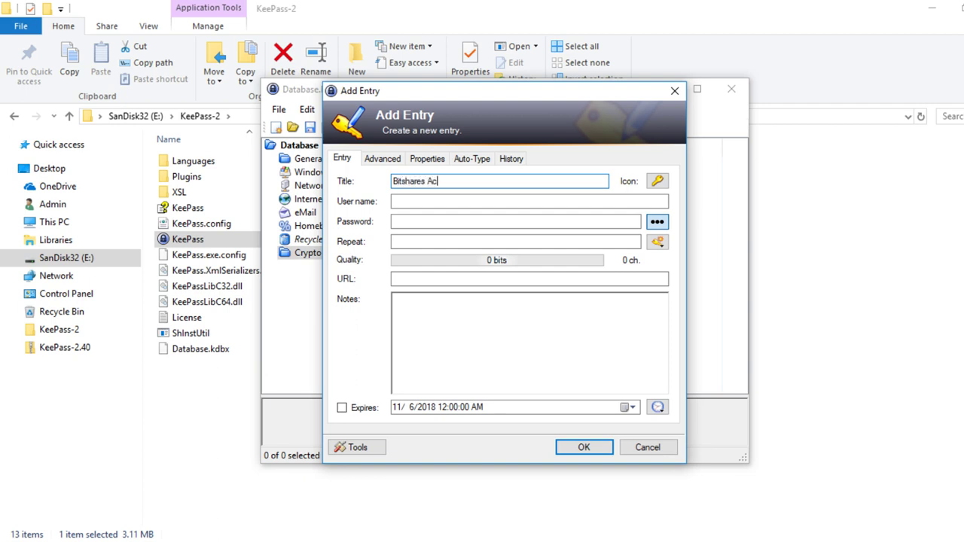
text(count)
mouse_move(348, 539)
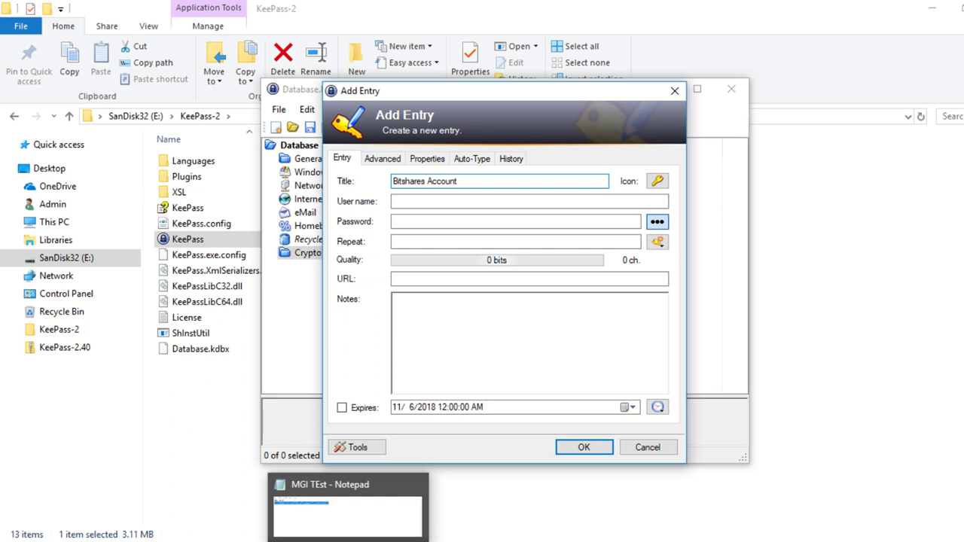
click(348, 520)
- Copy the user name from the Notepad notes into the entry's User name field
click(143, 261)
drag(143, 261, 82, 261)
key(ctrl+c)
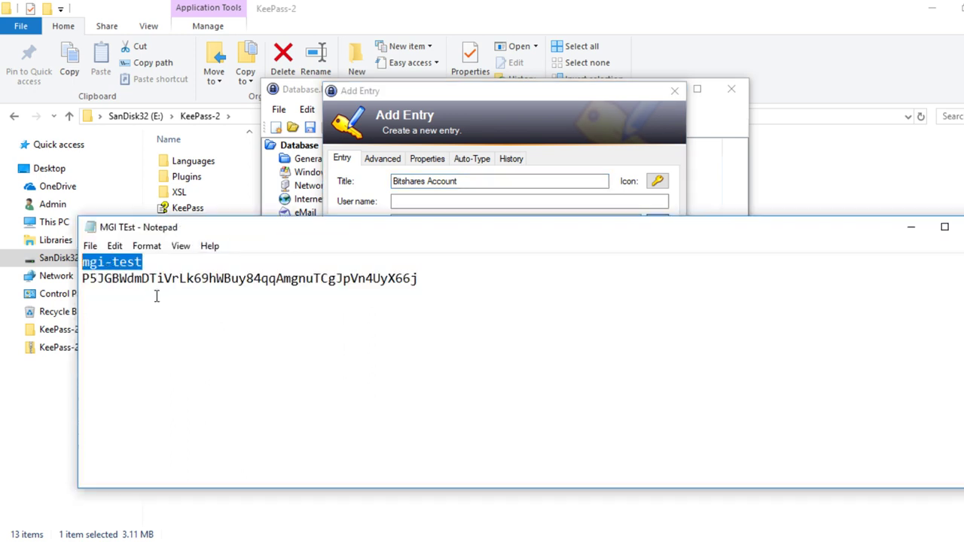
click(411, 200)
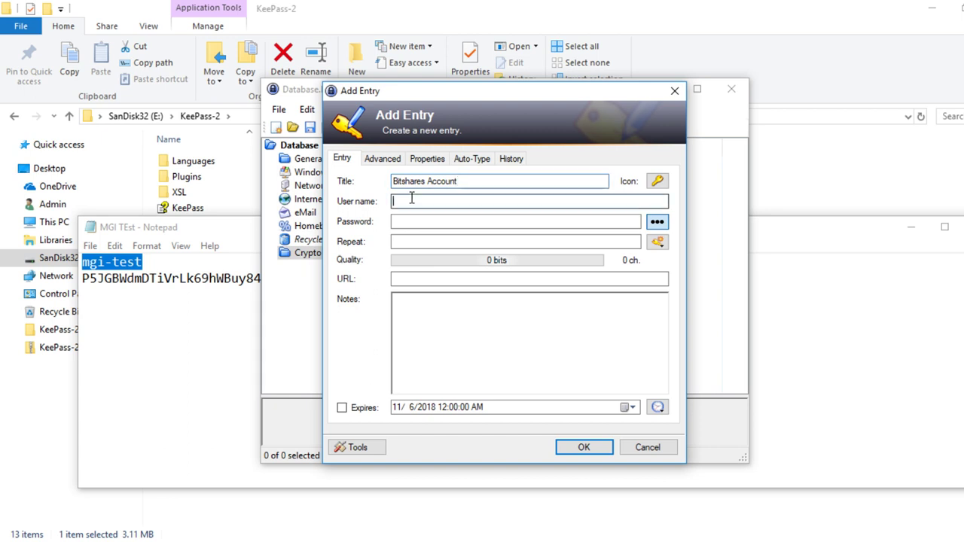
key(ctrl+v)
- Paste the password from the notes into Password and Repeat, then save the entry
click(185, 332)
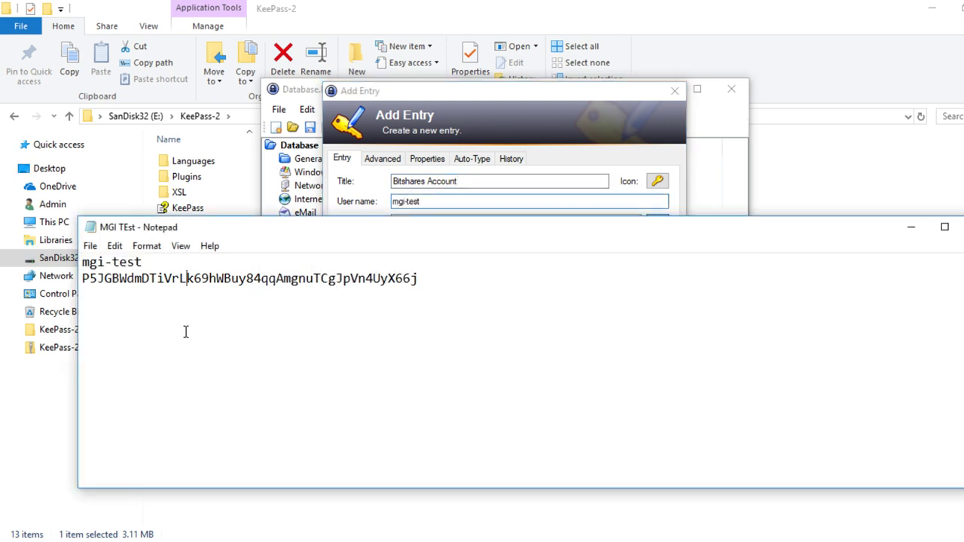
drag(420, 278, 79, 286)
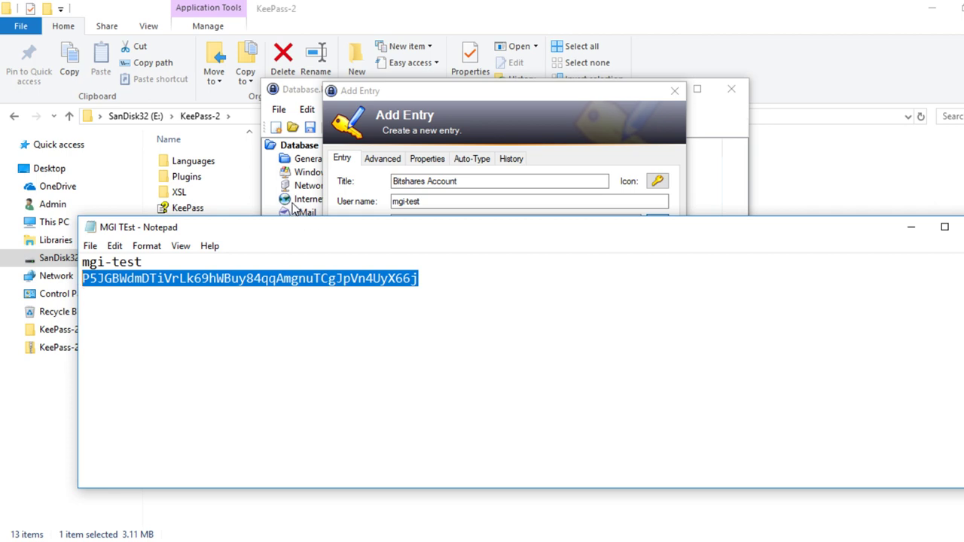
click(493, 119)
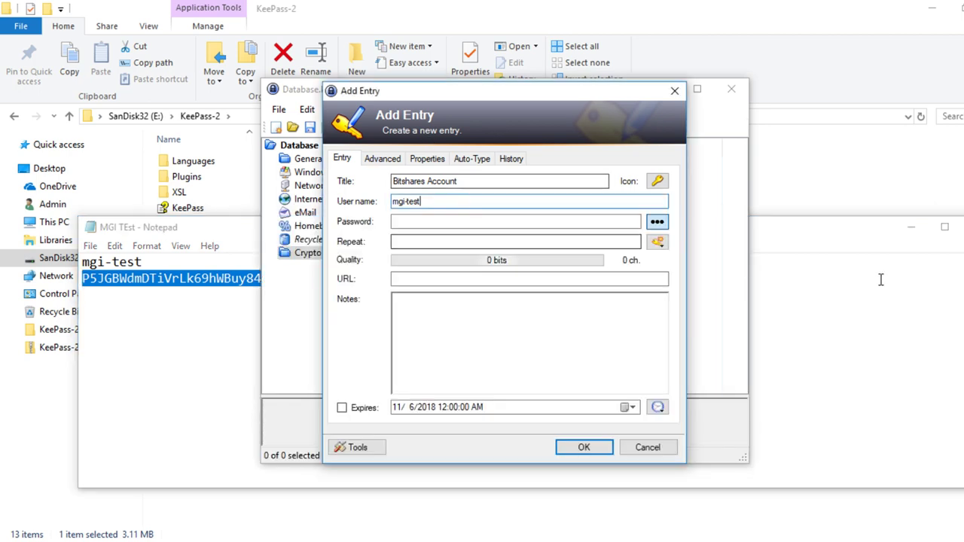
click(912, 227)
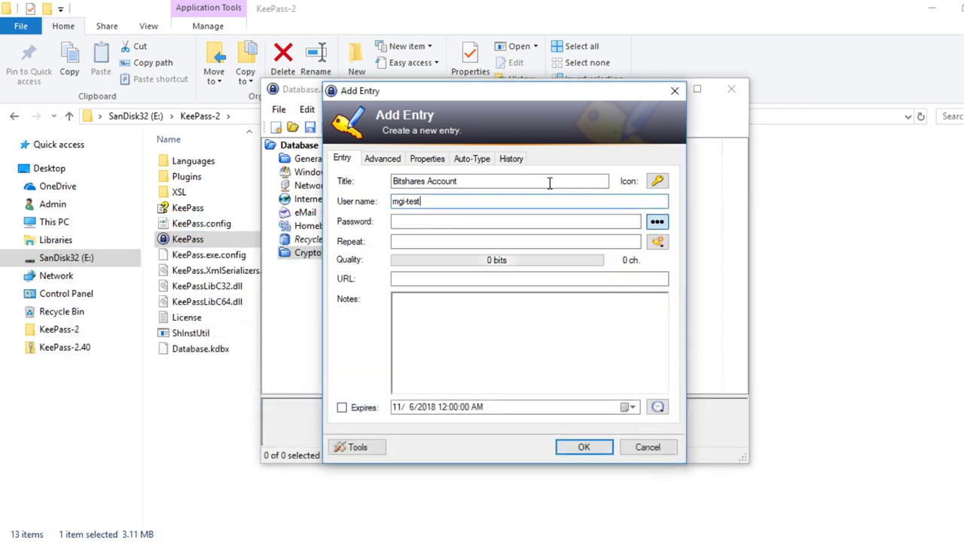
click(435, 221)
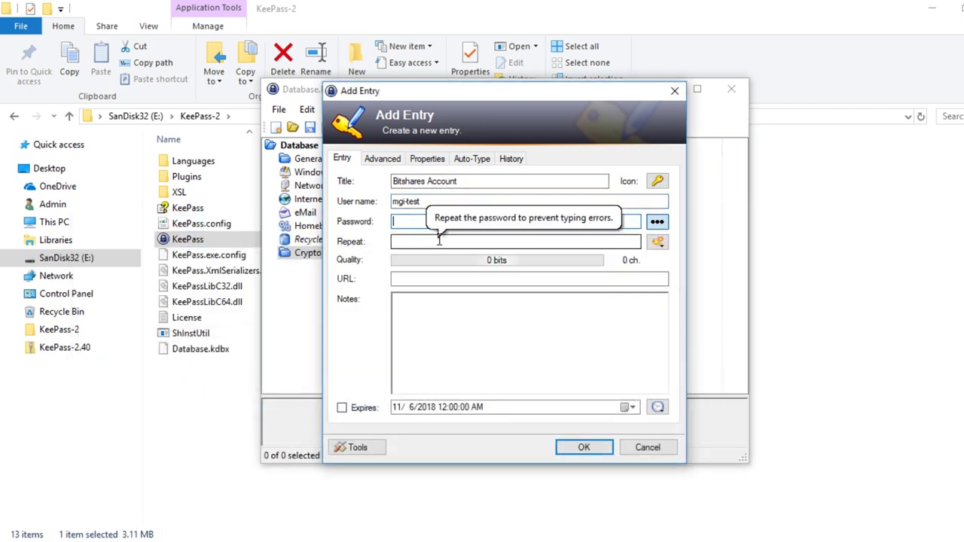
key(ctrl+v)
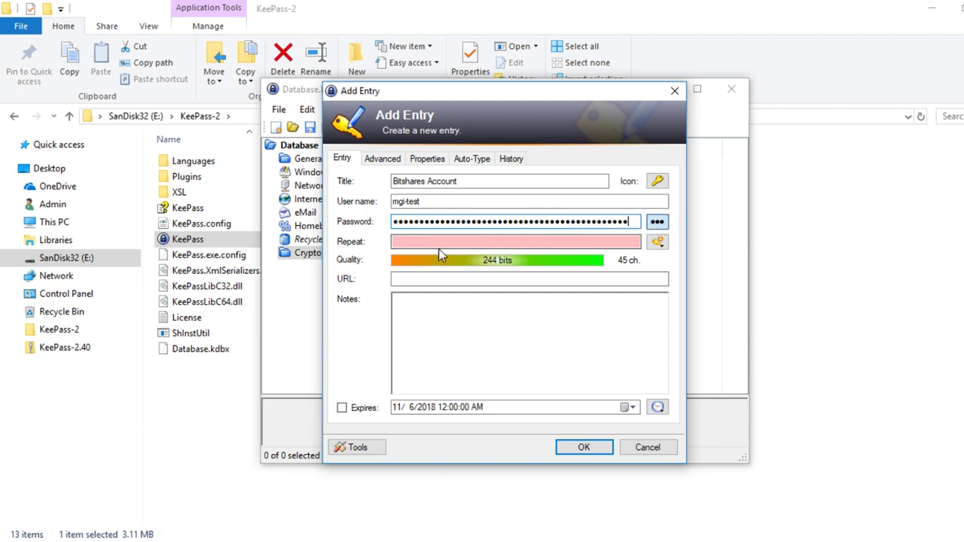
click(416, 241)
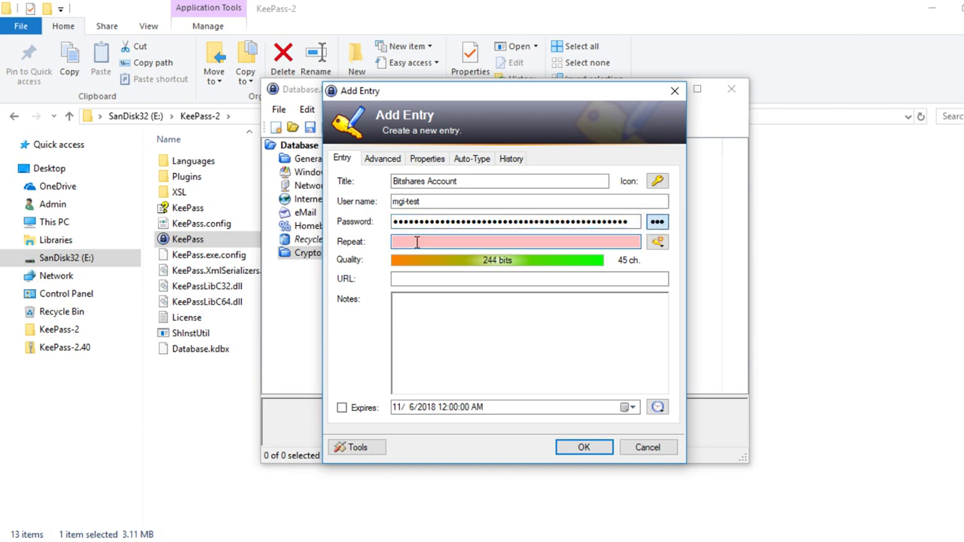
key(ctrl+v)
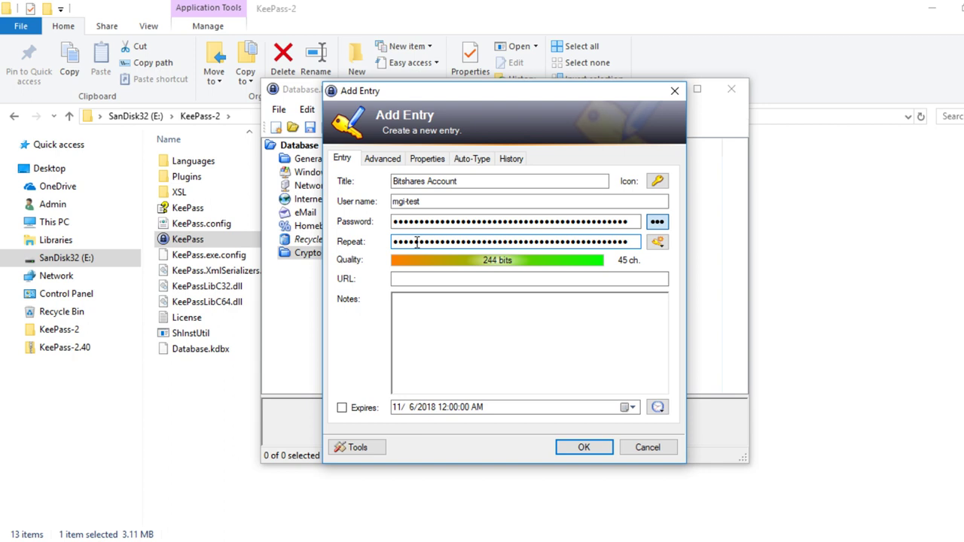
click(584, 449)
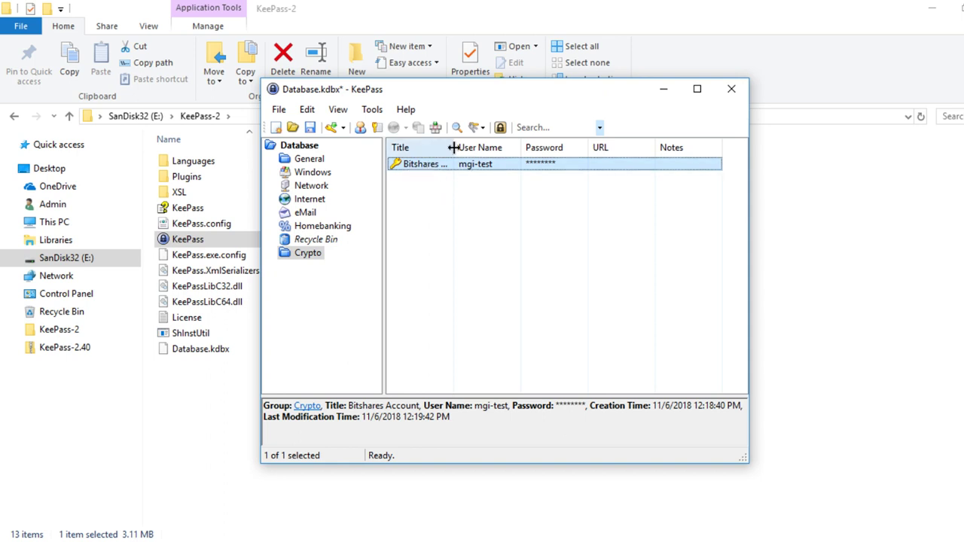
- Widen the Title column and copy the Bitshares Account password to the clipboard
drag(454, 148, 489, 148)
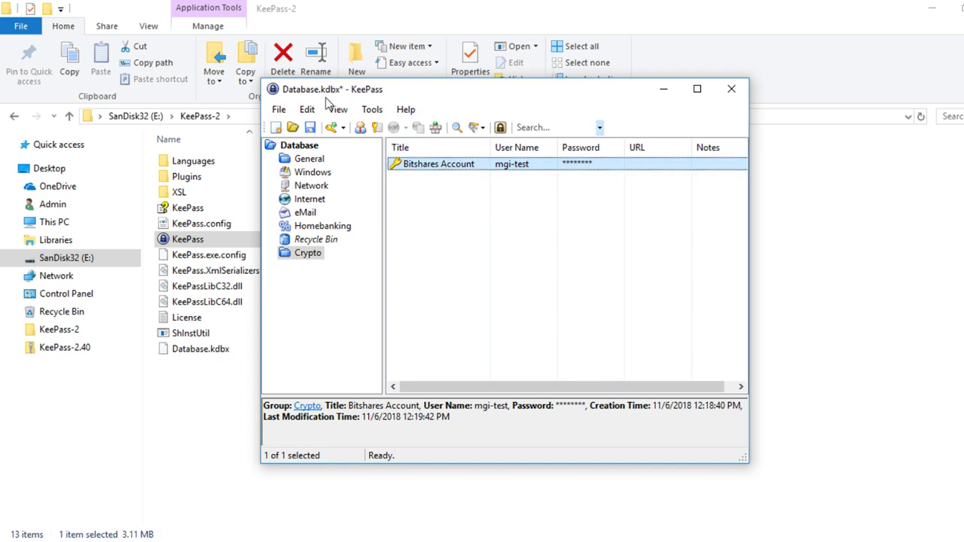
right_click(446, 167)
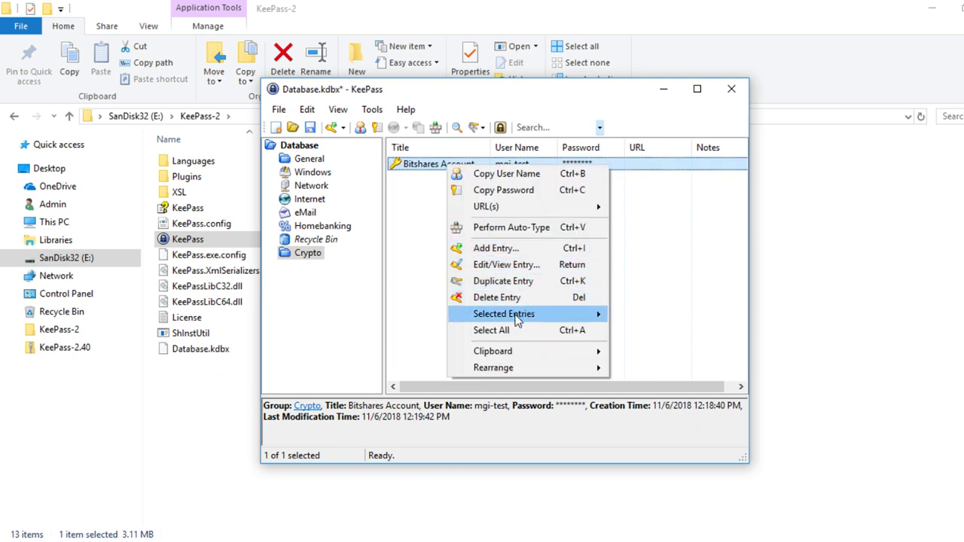
click(523, 193)
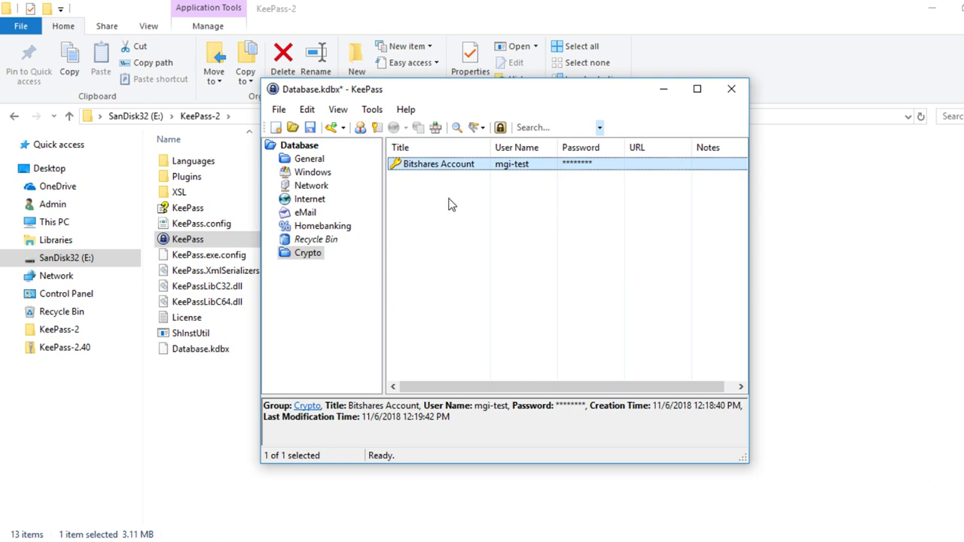
- Save Database.kdbx and close KeePass
click(311, 129)
click(734, 96)
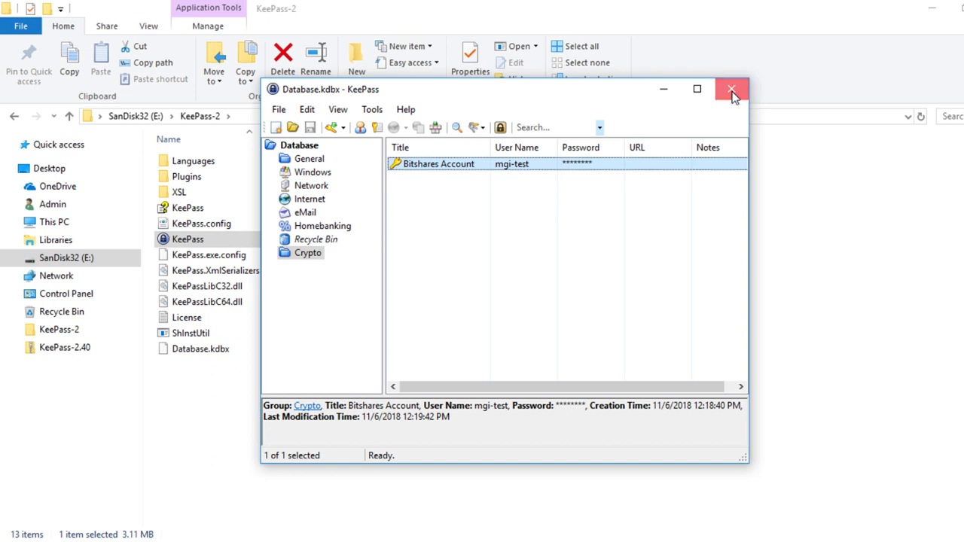